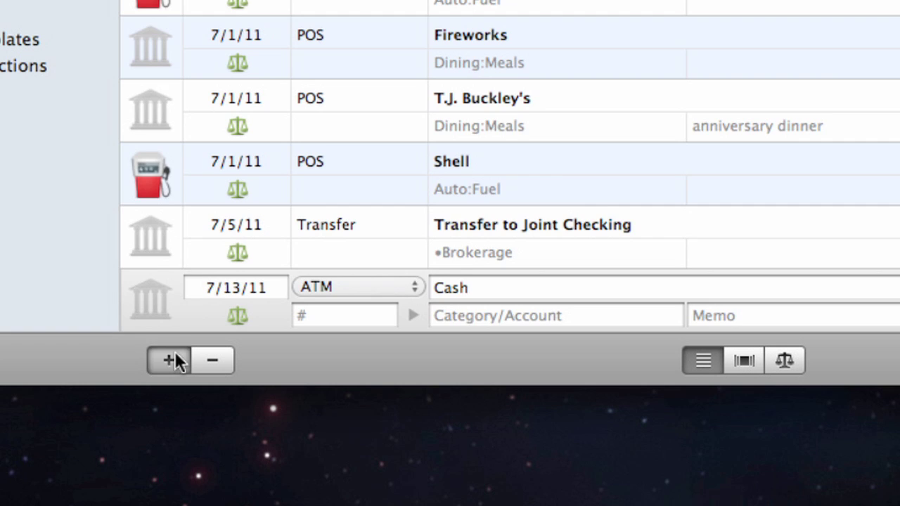
# - Add a POS transaction for Thirsty Monk dated 7/12/11, $27.55, category Dining, memo "Drinks with Friends", and save it
pyautogui.click(344, 385)
pyautogui.write('Thirsty')
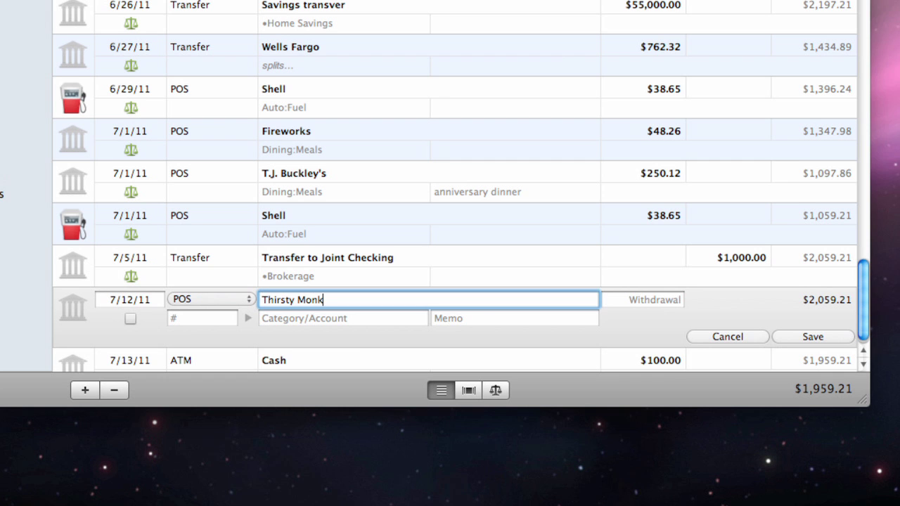
pyautogui.write(' Monk')
pyautogui.press('Tab')
pyautogui.click(801, 334)
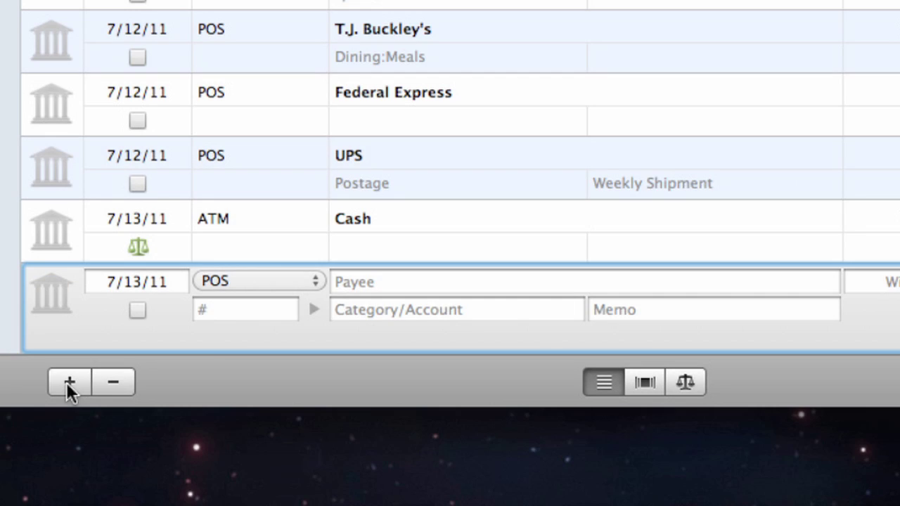
# - Fill in the new 7/13/11 transaction by choosing Tupelo Honey Cafe from the suggested payees that start with T
pyautogui.click(358, 283)
pyautogui.write("T.J. Buckley's")
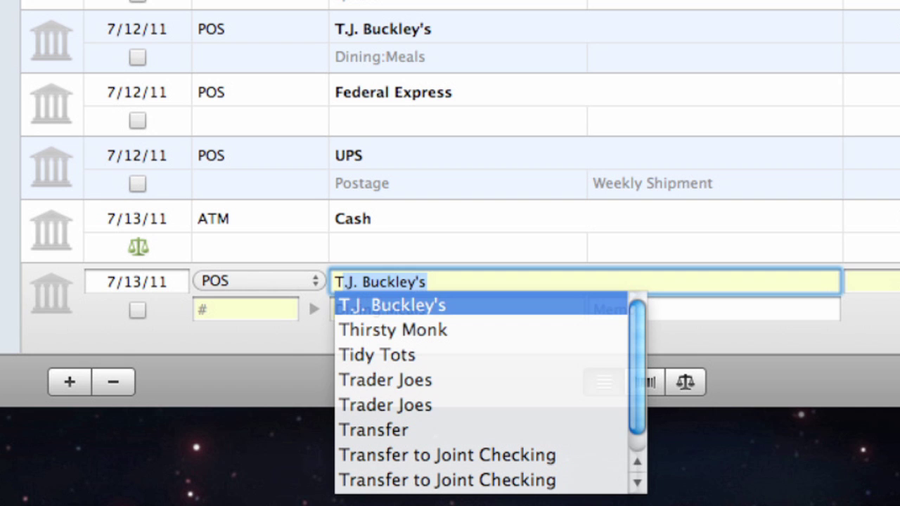
pyautogui.press('Down')
pyautogui.press('Down')
pyautogui.press('Down')
pyautogui.press('Down')
pyautogui.press('Down')
pyautogui.press('Down')
pyautogui.press('Down')
pyautogui.press('Down')
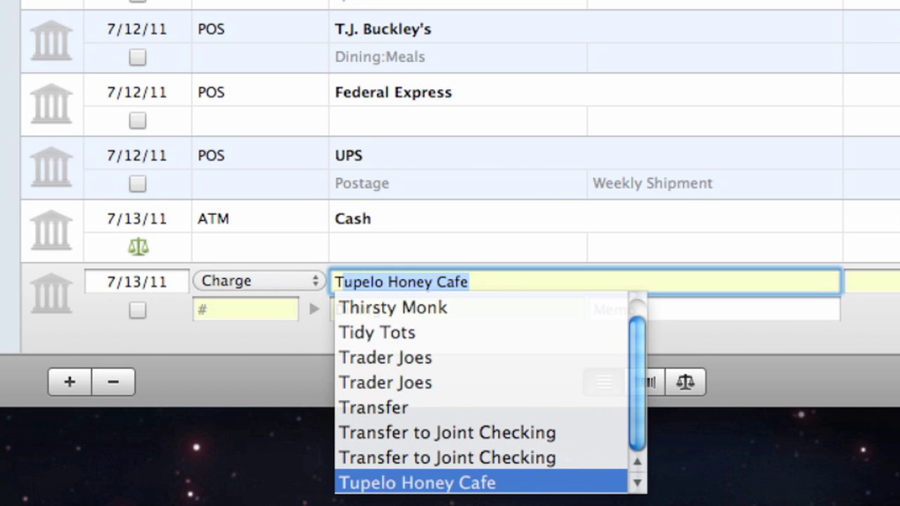
pyautogui.press('Return')
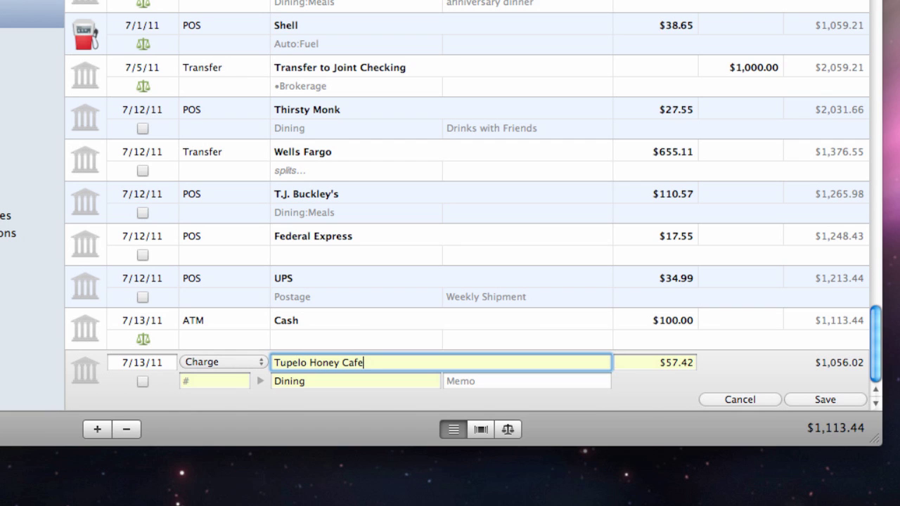
# - Replace the withdrawal amount of the Tupelo Honey Cafe transaction with 48.26
pyautogui.press('Tab')
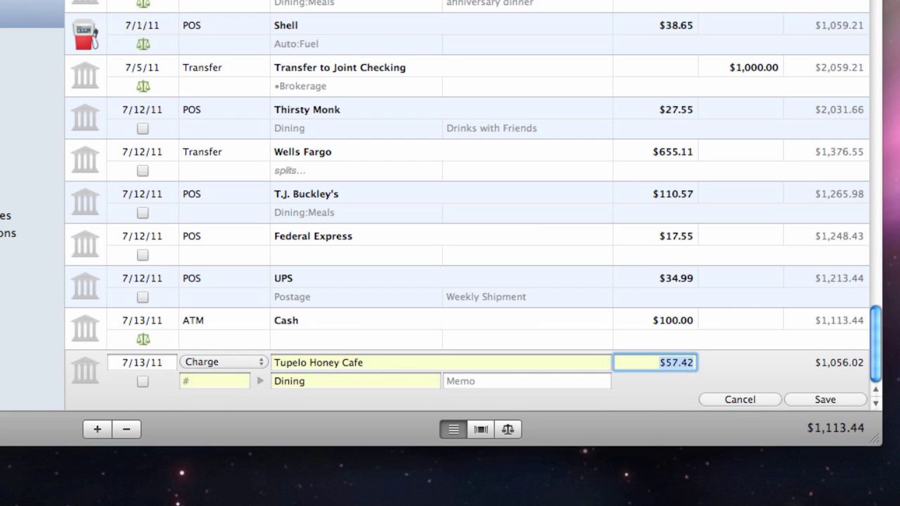
pyautogui.write('48')
pyautogui.write('.26')
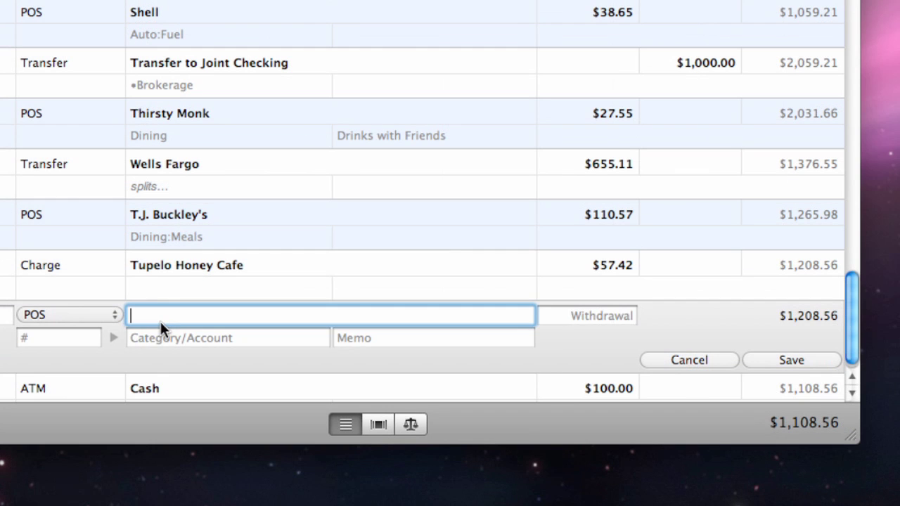
# - Enter Federal Express as the payee of the new POS transaction with a withdrawal of 17.55, and save it
pyautogui.write('F')
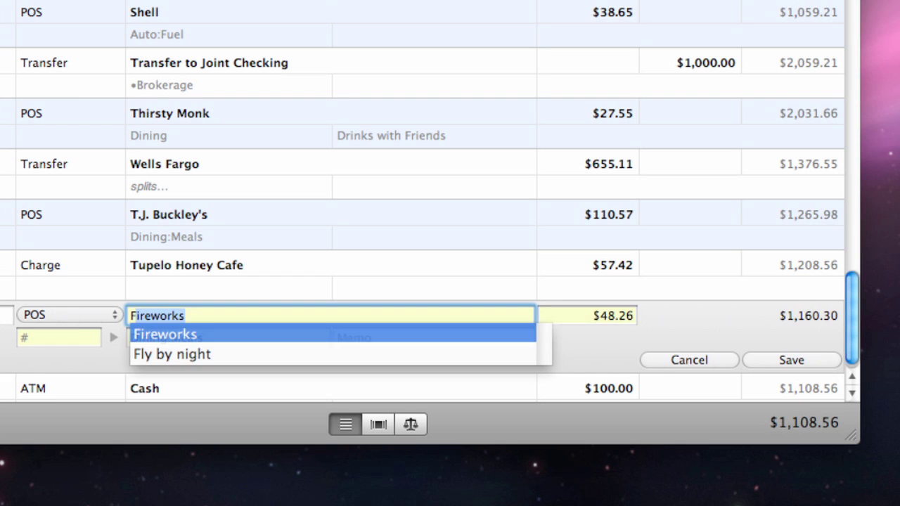
pyautogui.write('eder')
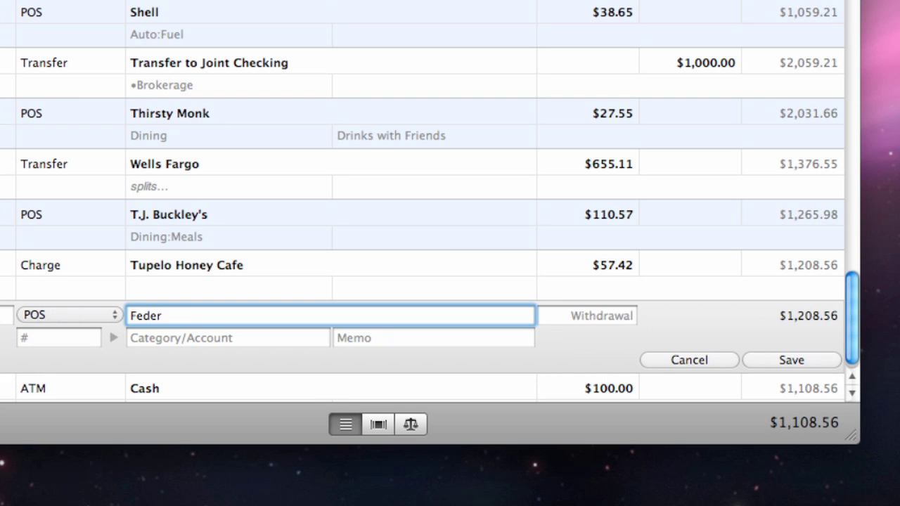
pyautogui.write('al')
pyautogui.press('Tab')
pyautogui.write('17.55')
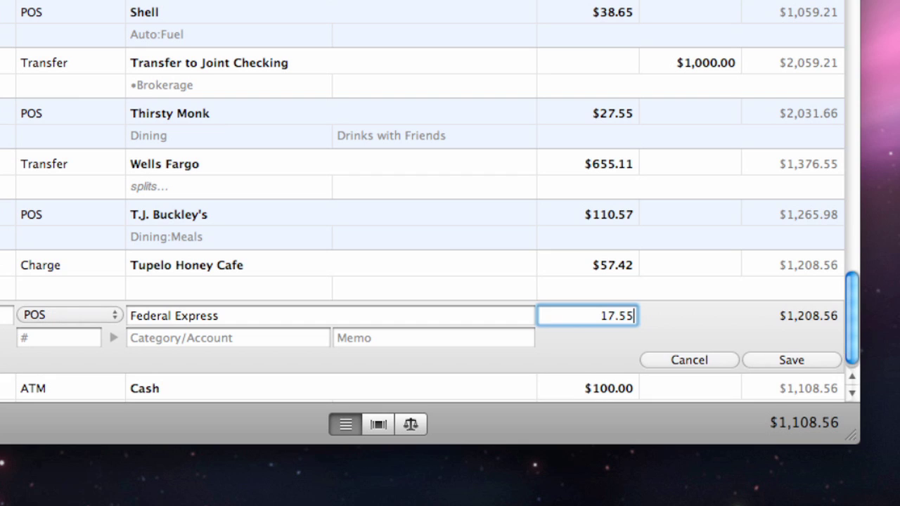
pyautogui.press('Return')
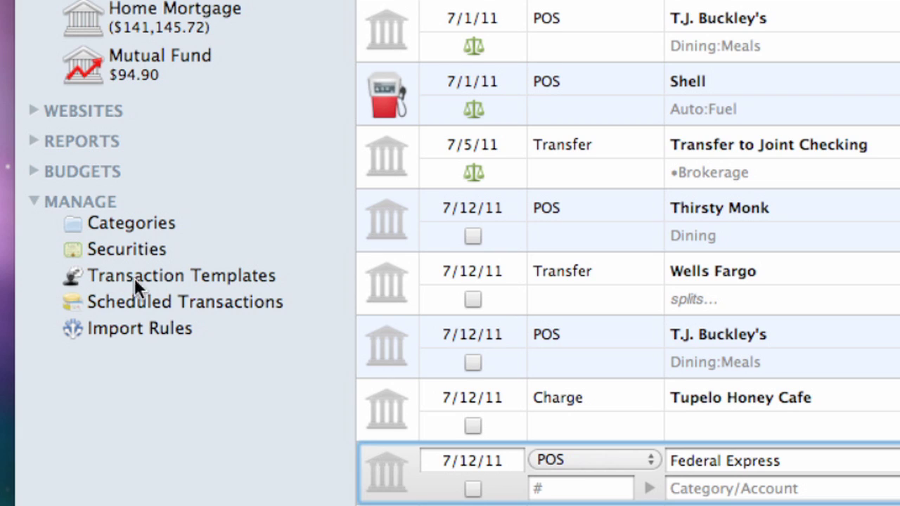
# - In the transaction templates, set the Mocha Joes template's category to Dining:Coffee and save it
pyautogui.click(231, 275)
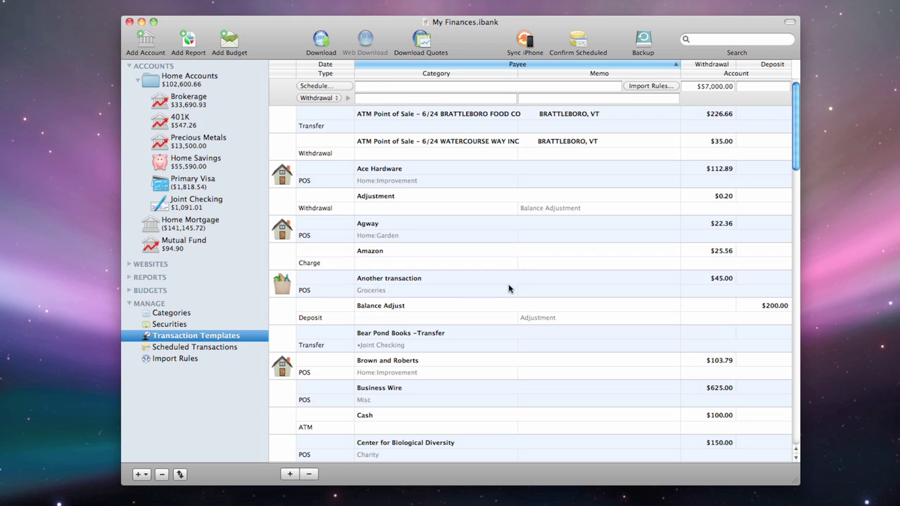
pyautogui.moveTo(795, 125); pyautogui.dragTo(790, 229)
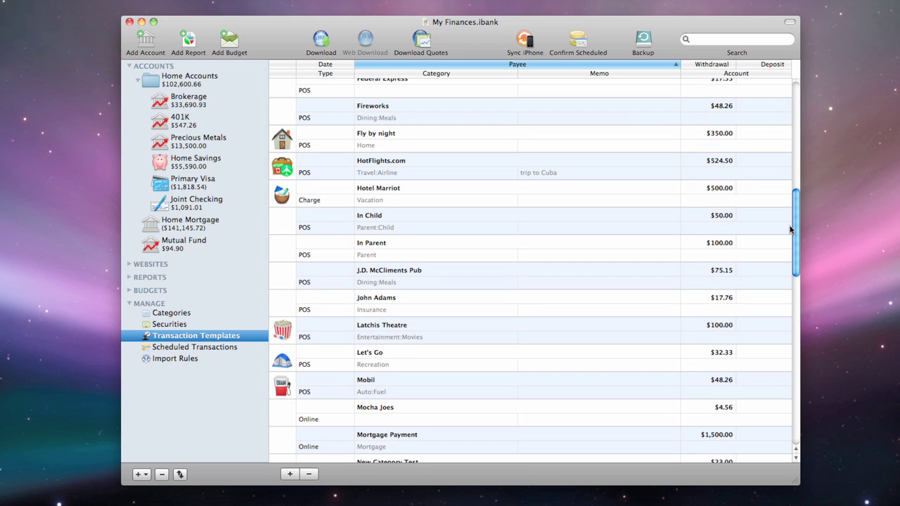
pyautogui.moveTo(789, 229); pyautogui.dragTo(789, 223)
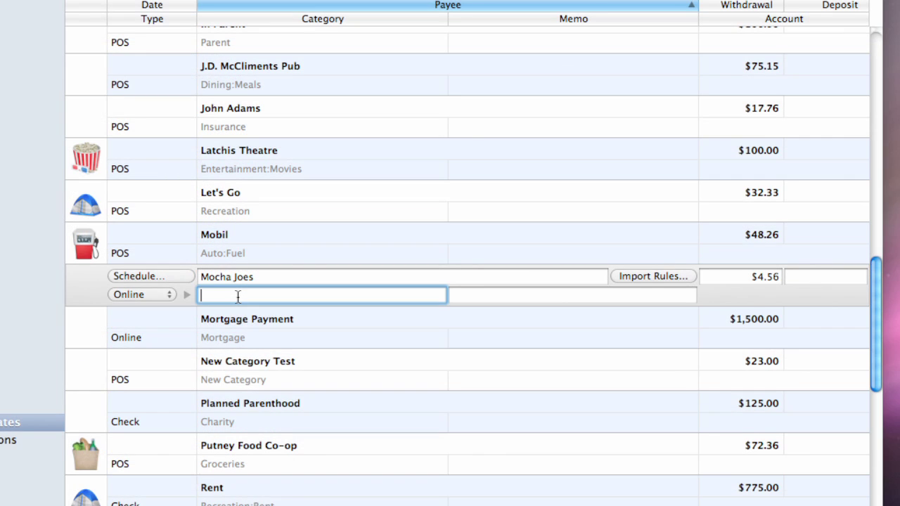
pyautogui.write('Dining')
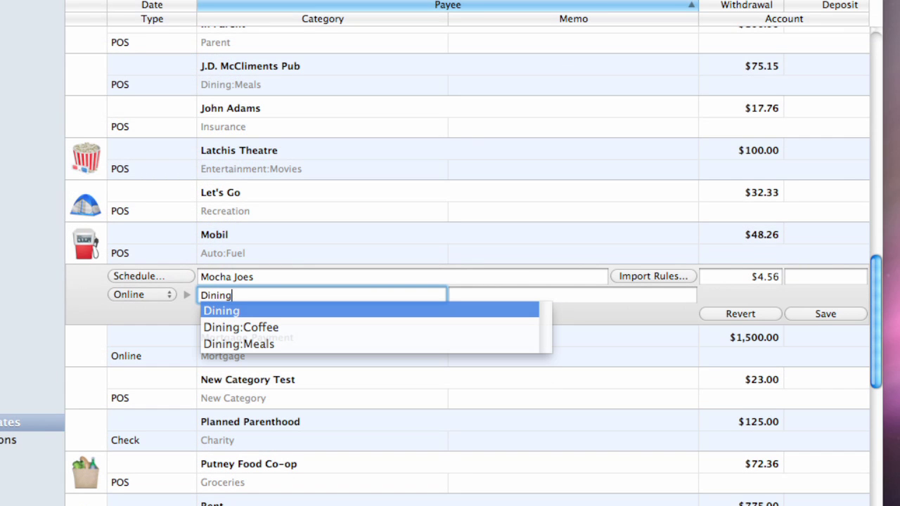
pyautogui.press('Down')
pyautogui.press('Return')
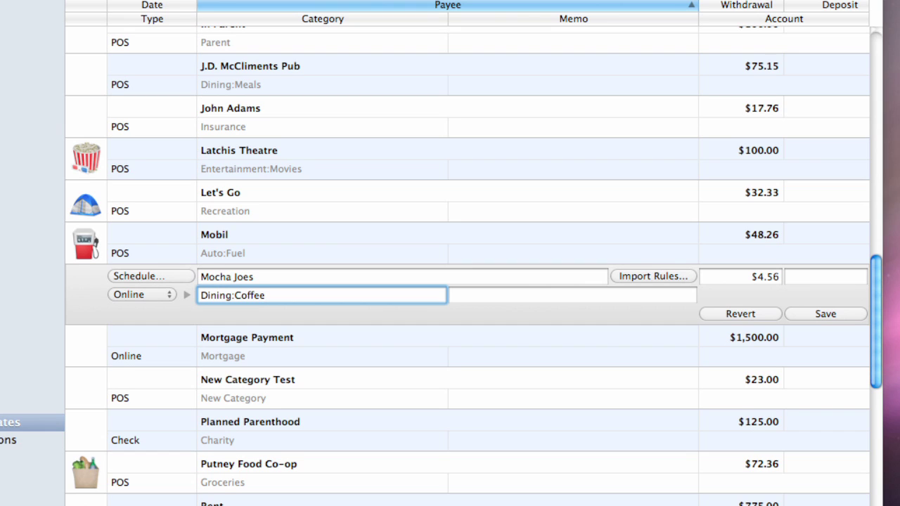
pyautogui.press('Return')
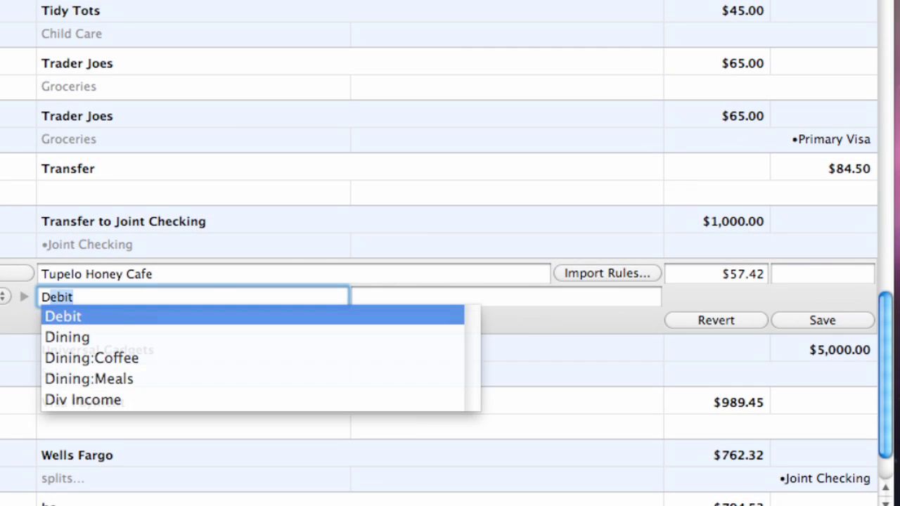
# - Set the category of the Tupelo Honey Cafe template to Dining and save the template
pyautogui.write('ining')
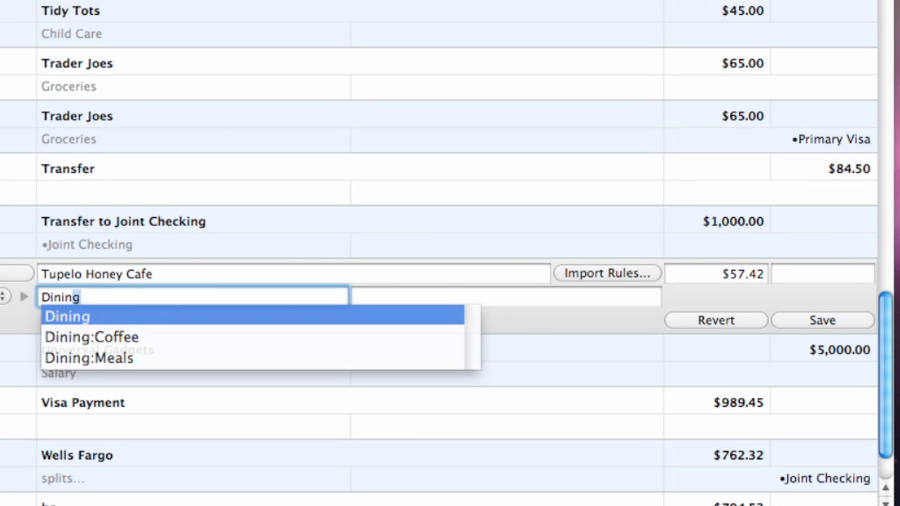
pyautogui.press('Return')
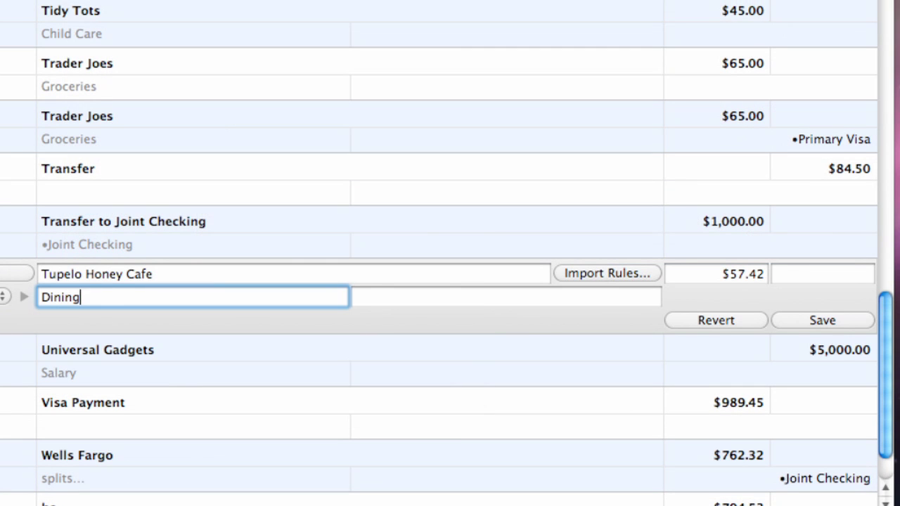
pyautogui.click(818, 316)
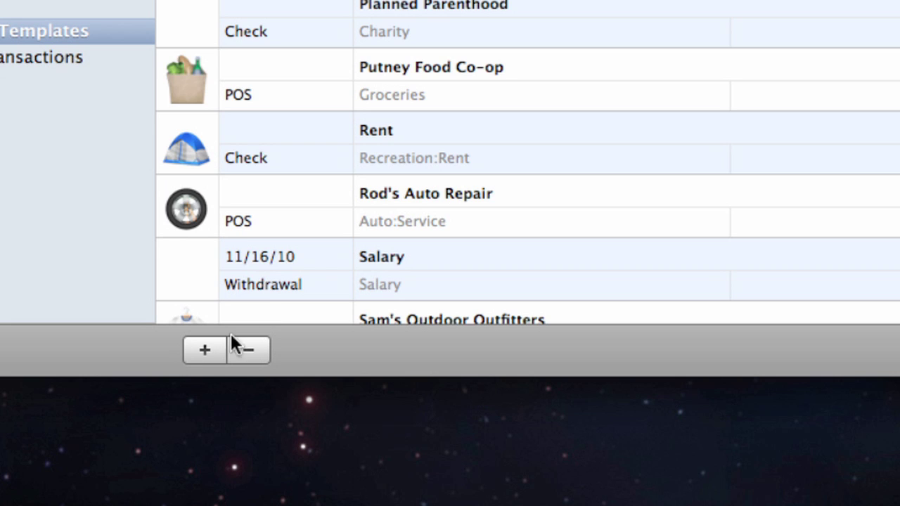
# - Create a withdrawal transaction template with payee UPS and category Office Supplies, and save it
pyautogui.click(289, 474)
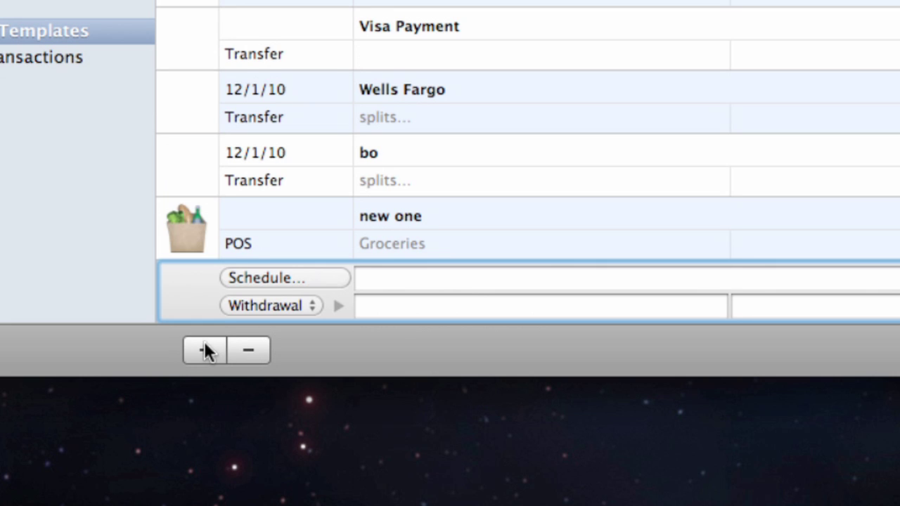
pyautogui.click(462, 281)
pyautogui.write('UP')
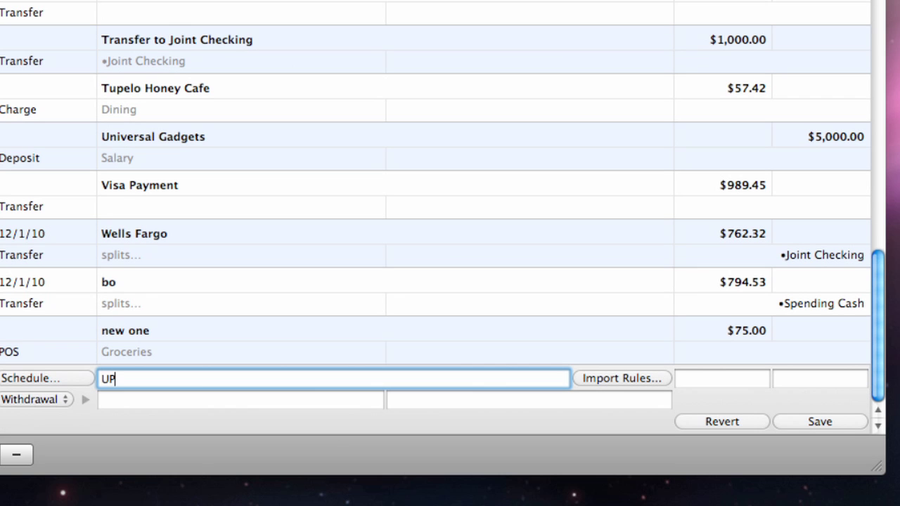
pyautogui.write('S')
pyautogui.press('Tab')
pyautogui.press('Tab')
pyautogui.click(809, 421)
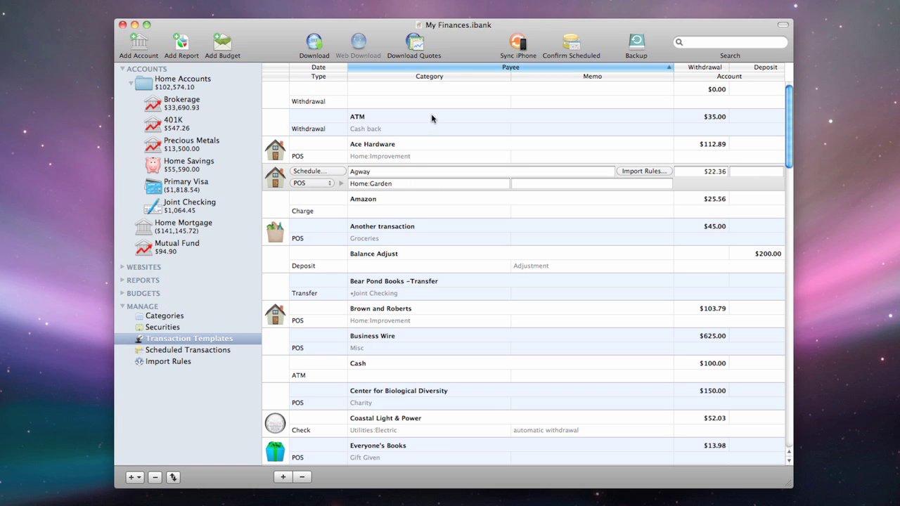
# - Delete the ATM transaction template with the Cash back category
pyautogui.click(433, 119)
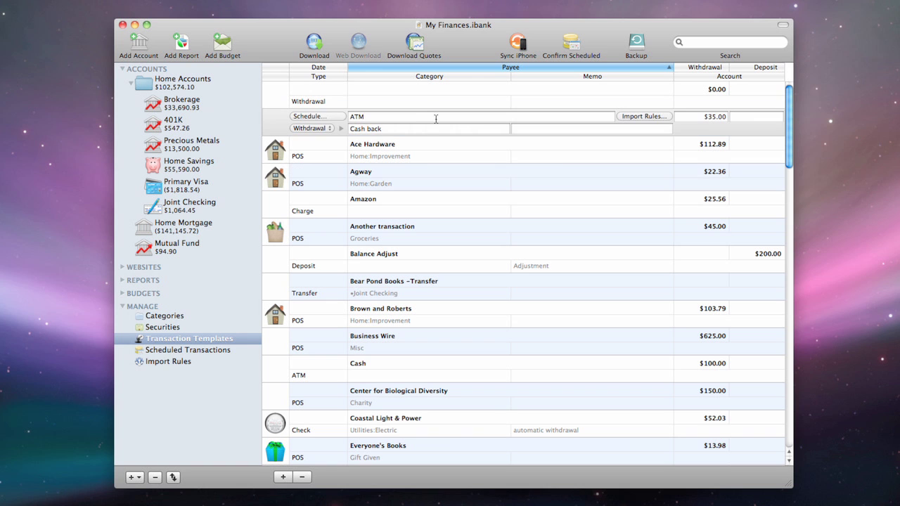
pyautogui.click(301, 477)
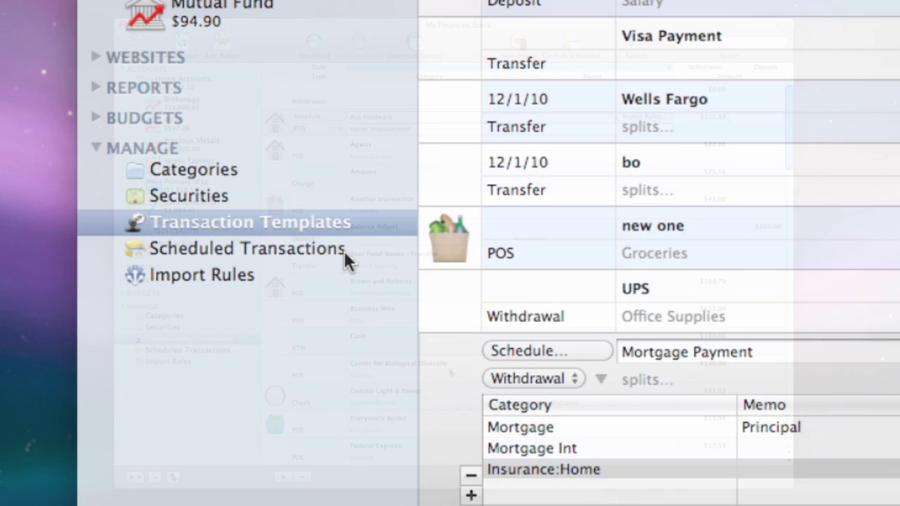
# - Expand the Mortgage Payment template to examine its split categories and expenses
pyautogui.click(344, 251)
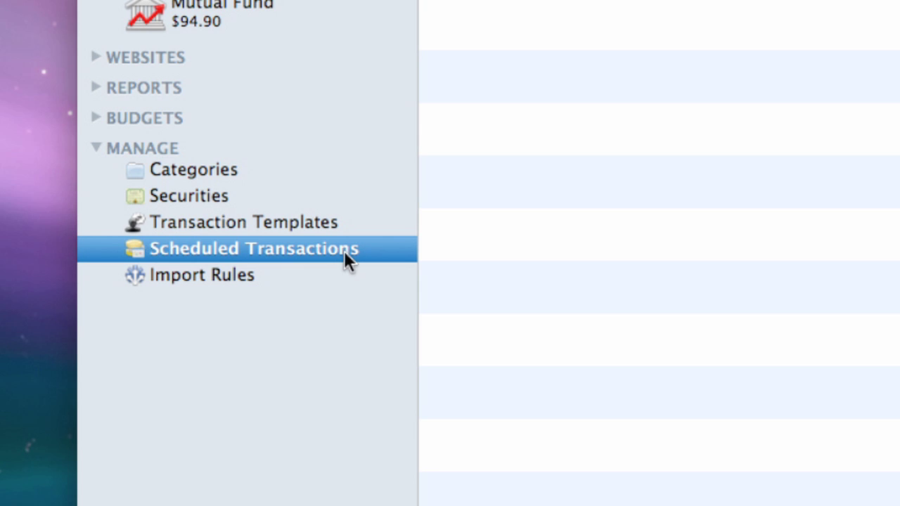
pyautogui.click(789, 127)
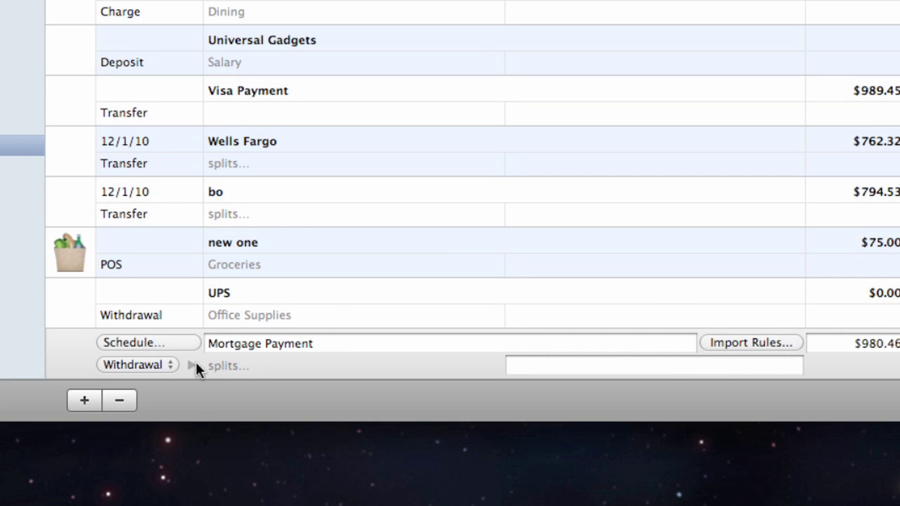
pyautogui.click(191, 366)
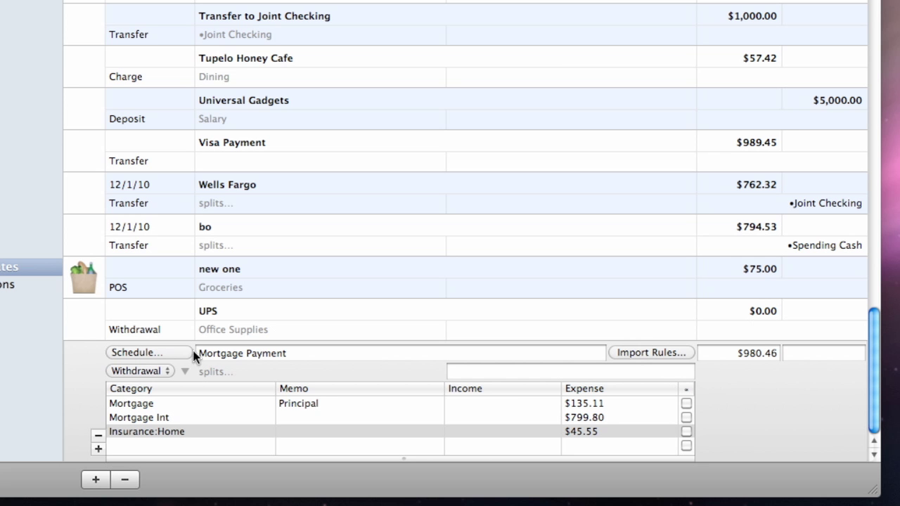
pyautogui.click(179, 247)
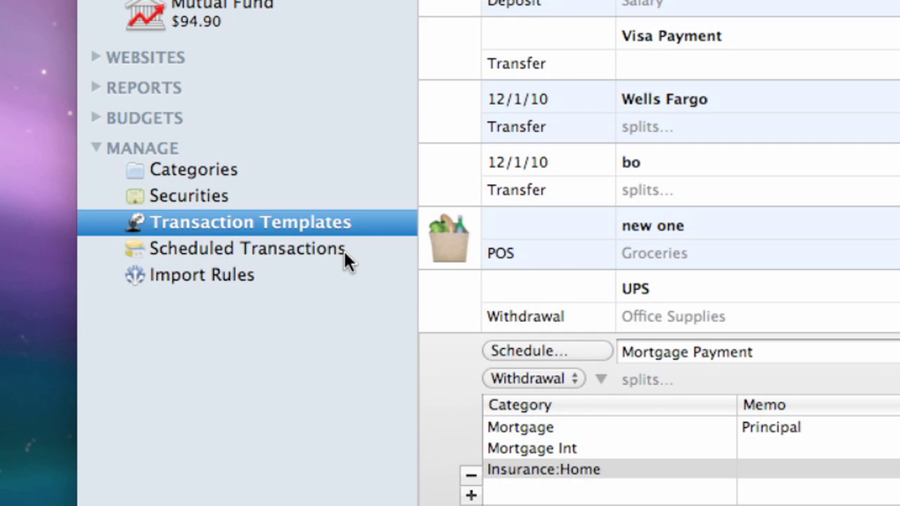
# - Open the scheduled transactions and add a new entry to the list
pyautogui.click(343, 249)
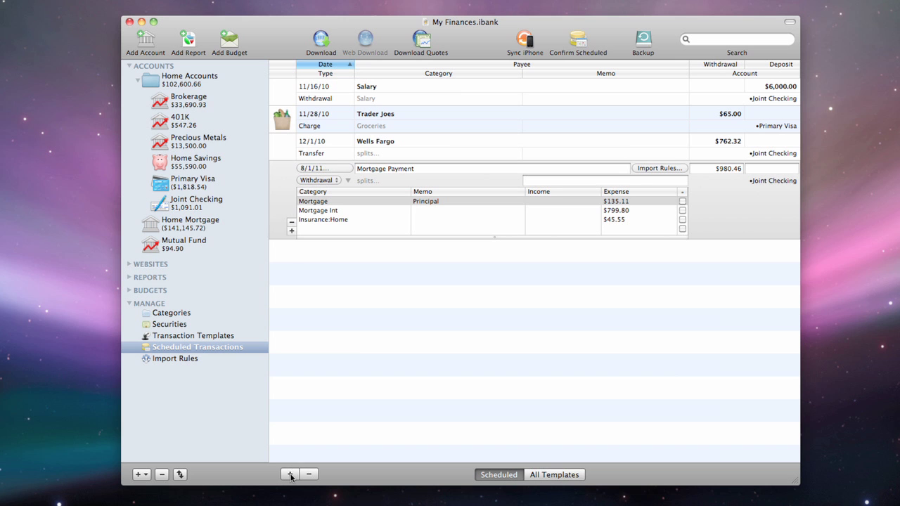
pyautogui.click(289, 476)
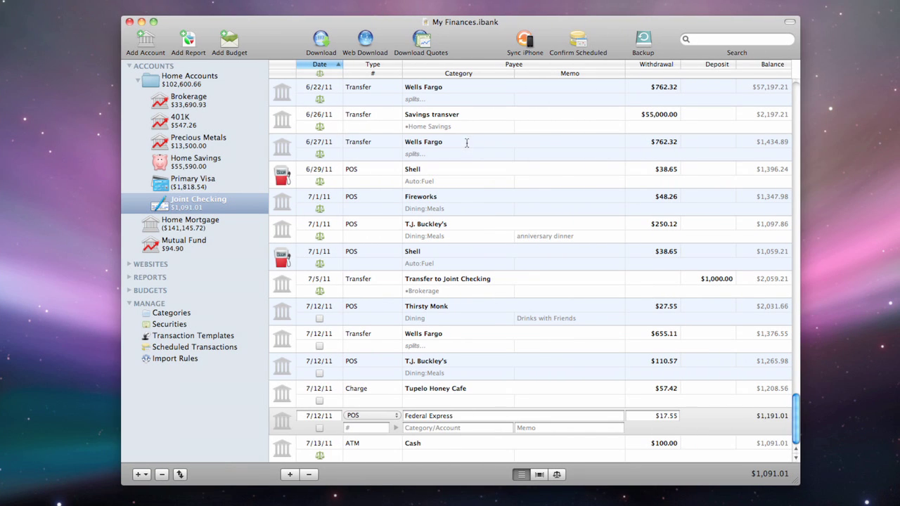
# - Make a scheduled transaction from the 6/27/11 Wells Fargo transfer in Joint Checking, and open the scheduled transactions list
pyautogui.click(466, 142)
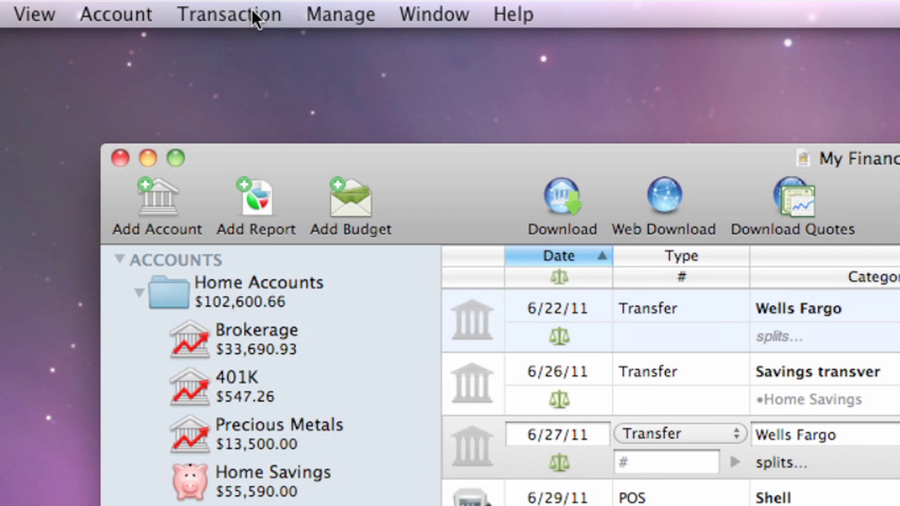
pyautogui.click(255, 17)
pyautogui.moveTo(436, 281)
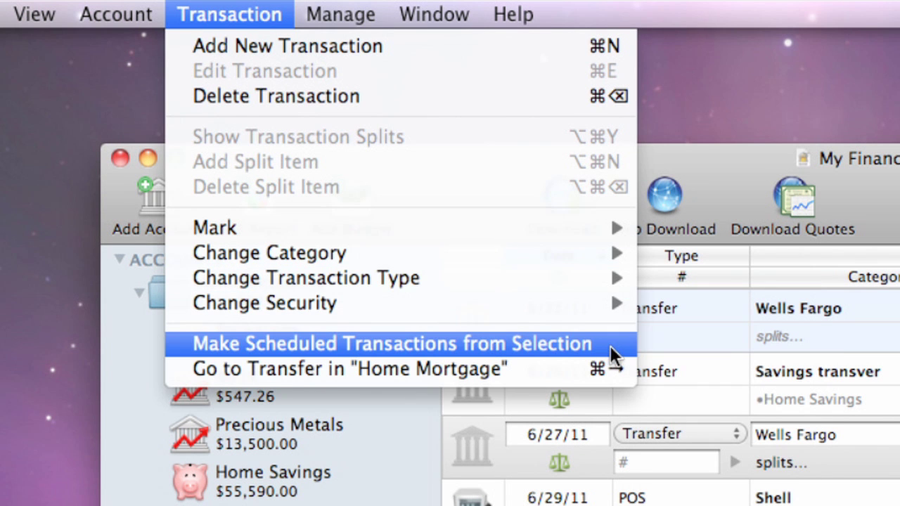
pyautogui.click(610, 345)
pyautogui.click(232, 347)
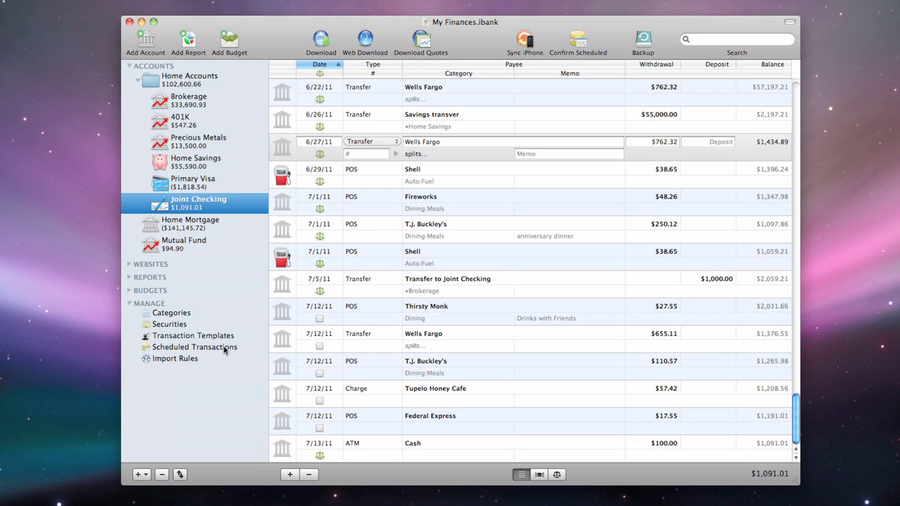
pyautogui.click(321, 271)
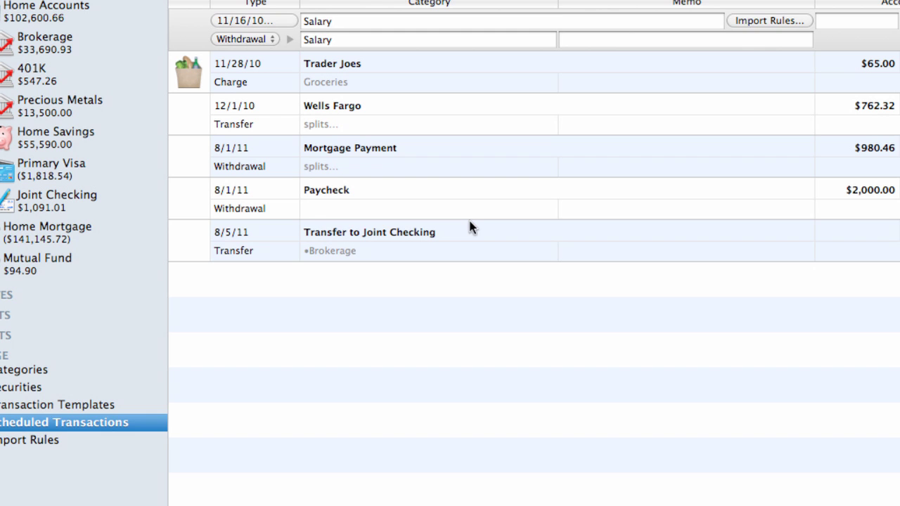
# - Open the schedule settings of the 8/5/11 Transfer to Joint Checking entry
pyautogui.click(465, 222)
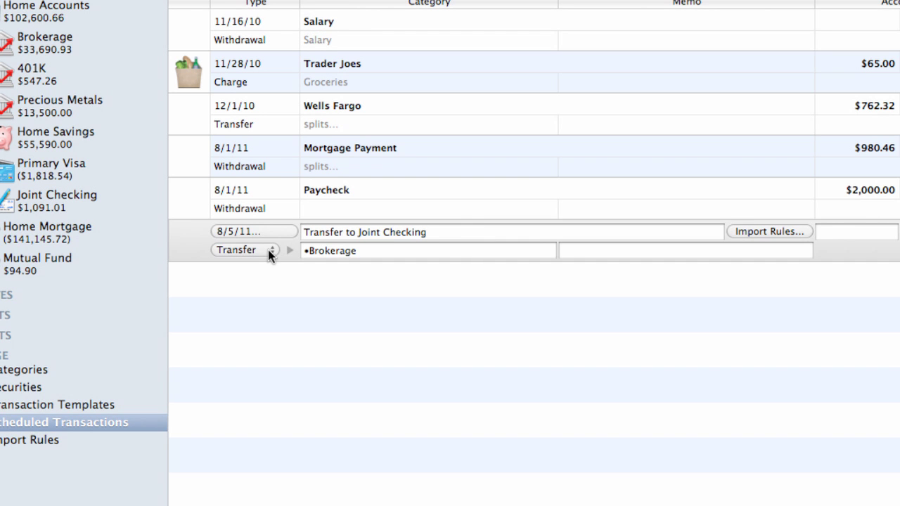
pyautogui.click(273, 229)
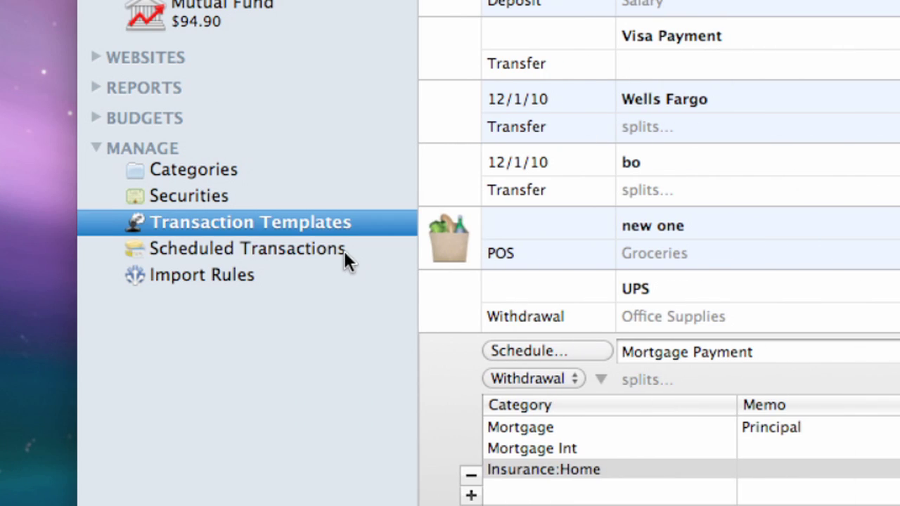
# - From all templates in the scheduled transactions, schedule Tidy Tots on Primary Visa every 1 month from 7/13/2011, unlimited, with reminders always
pyautogui.click(456, 253)
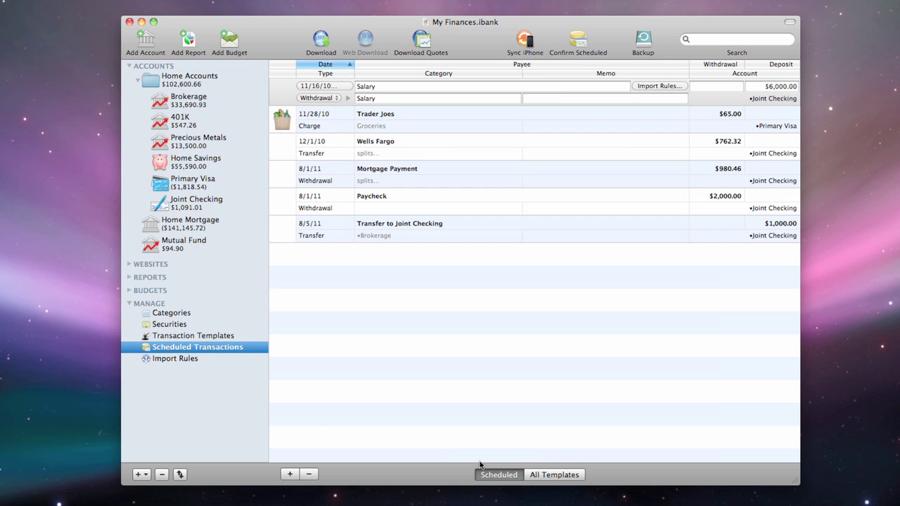
pyautogui.click(554, 475)
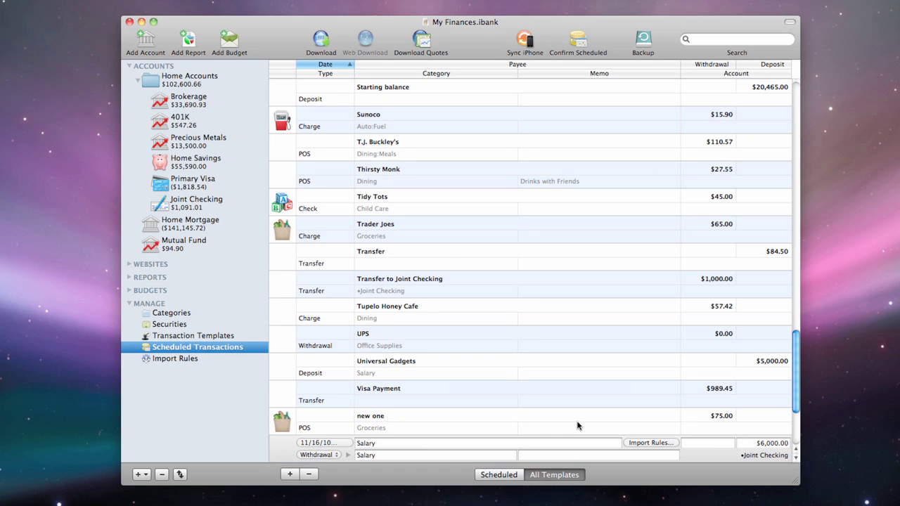
pyautogui.click(418, 149)
pyautogui.click(303, 200)
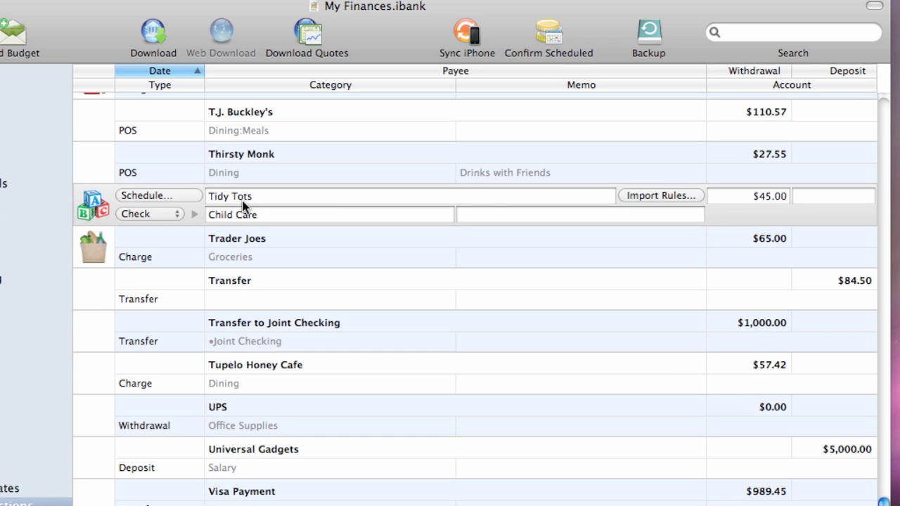
pyautogui.click(166, 195)
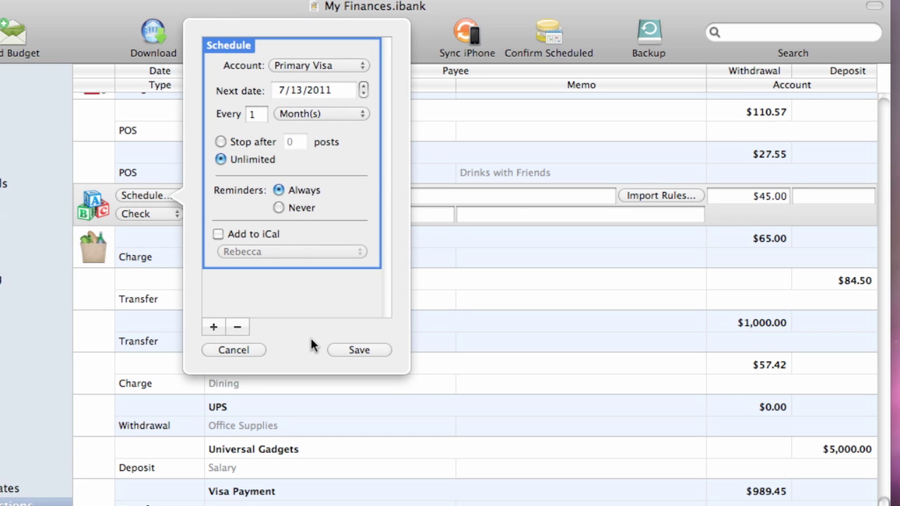
pyautogui.click(380, 351)
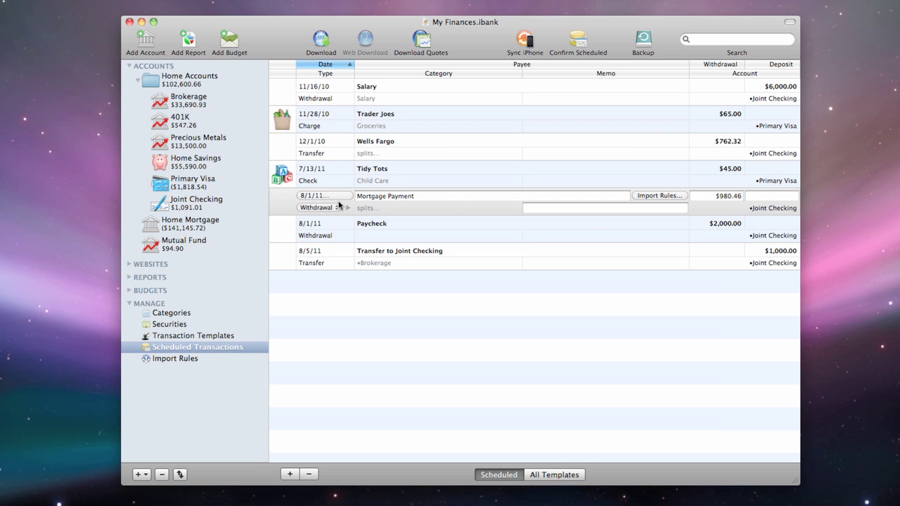
# - Open the schedule of the 8/1/11 Mortgage Payment and review its account and repeat interval options, keeping Joint Checking and Month(s)
pyautogui.click(330, 197)
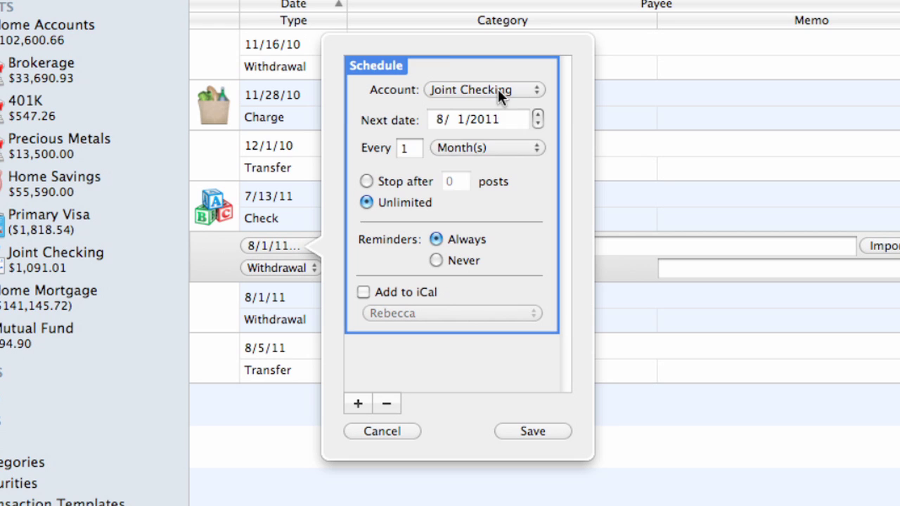
pyautogui.click(436, 112)
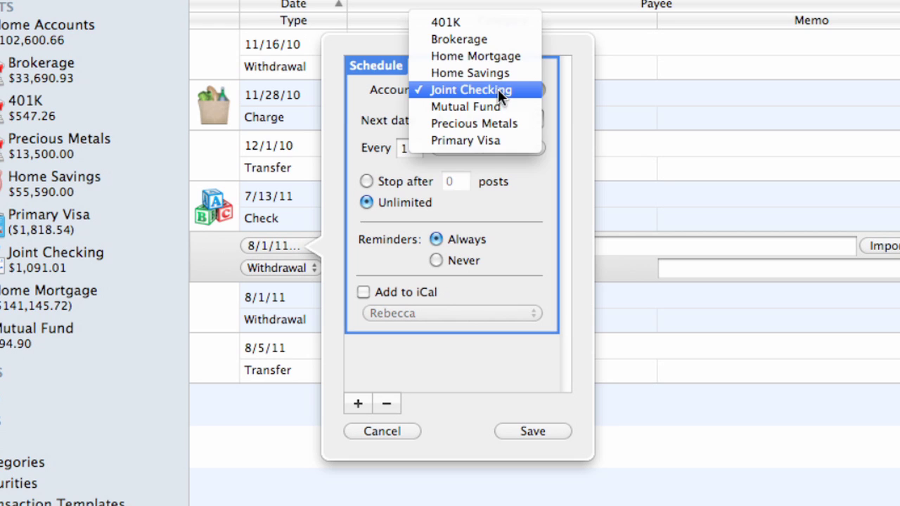
pyautogui.click(522, 89)
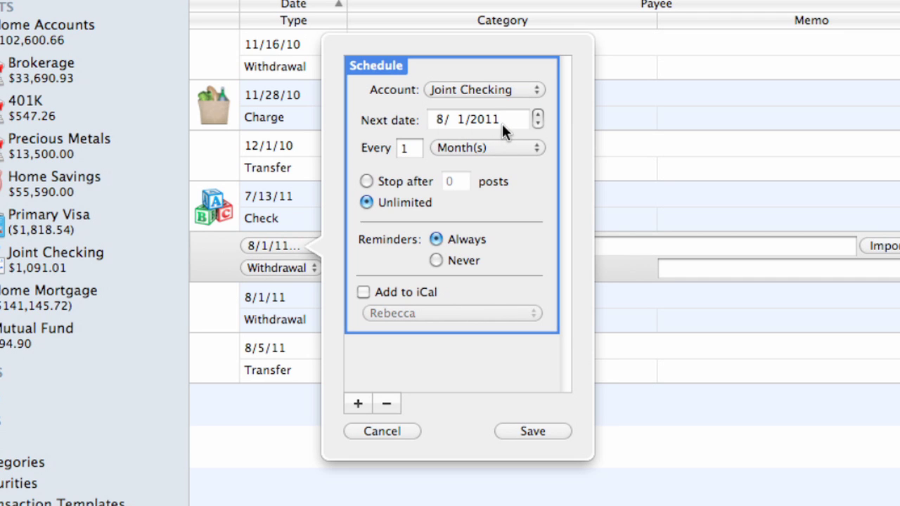
pyautogui.click(482, 151)
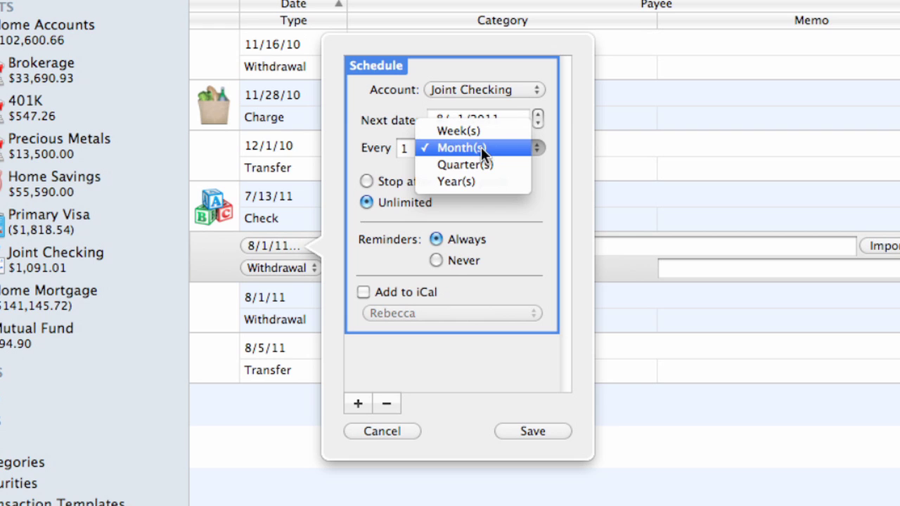
pyautogui.click(524, 145)
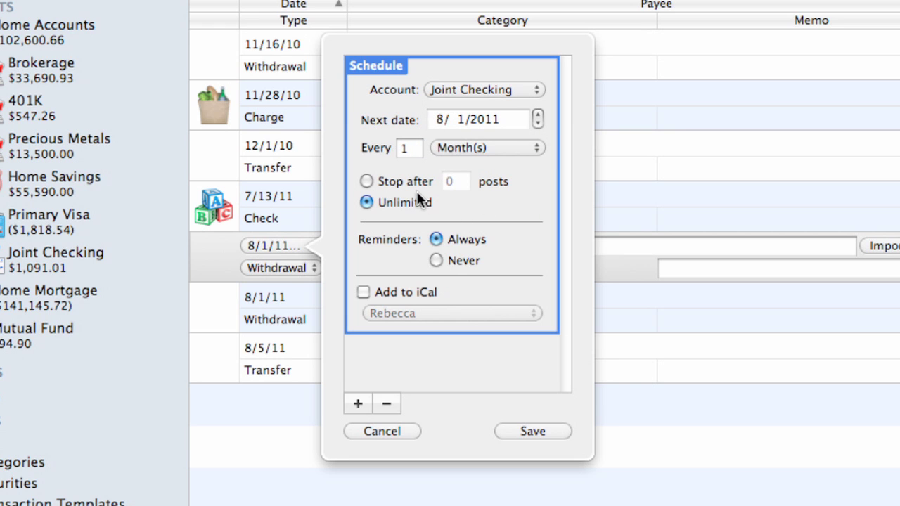
# - Set the Mortgage Payment schedule to unlimited posts with reminders always, and add it to the Home calendar in iCal
pyautogui.click(367, 181)
pyautogui.click(366, 202)
pyautogui.click(436, 240)
pyautogui.click(358, 291)
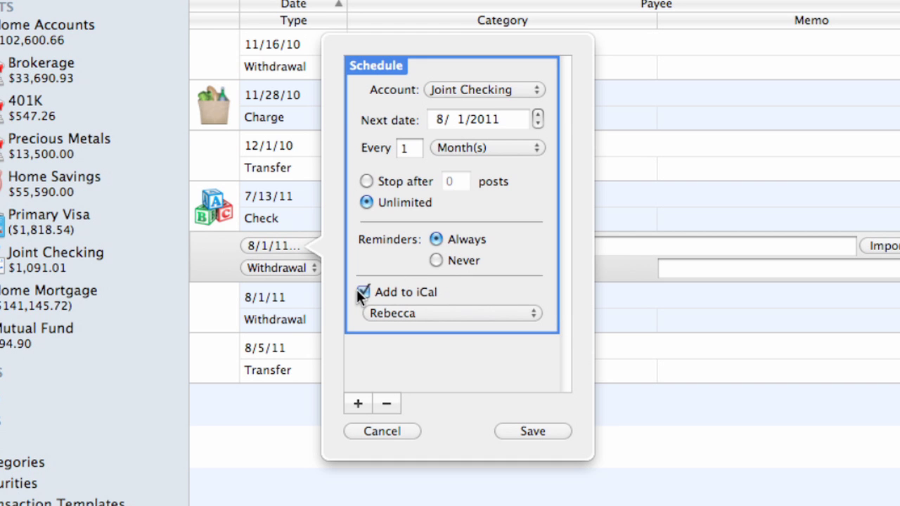
pyautogui.click(428, 304)
pyautogui.click(430, 181)
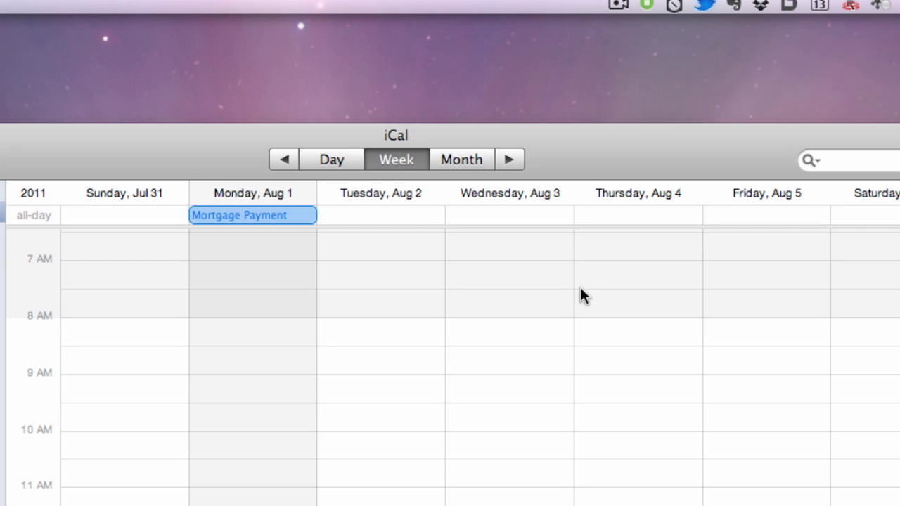
# - In iCal, view the details and link of the Mortgage Payment event and move the event to Thursday, Aug 4
pyautogui.doubleClick(299, 218)
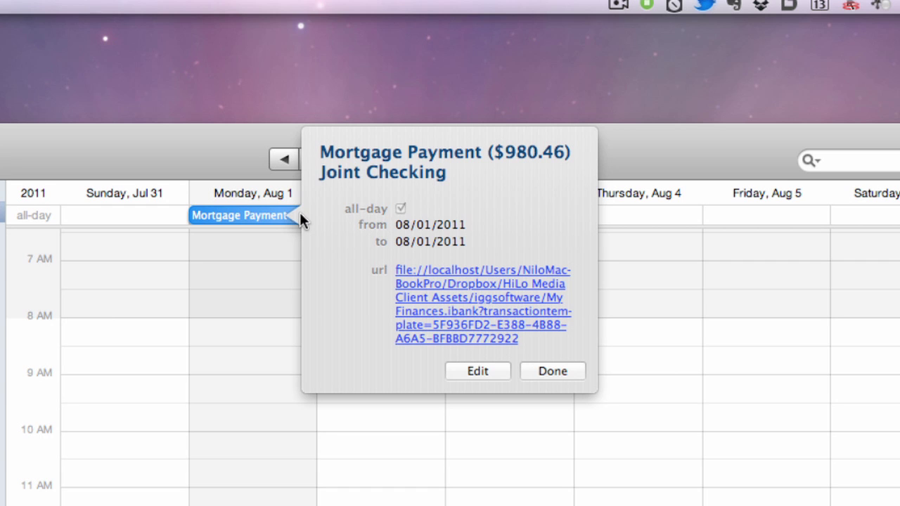
pyautogui.click(487, 282)
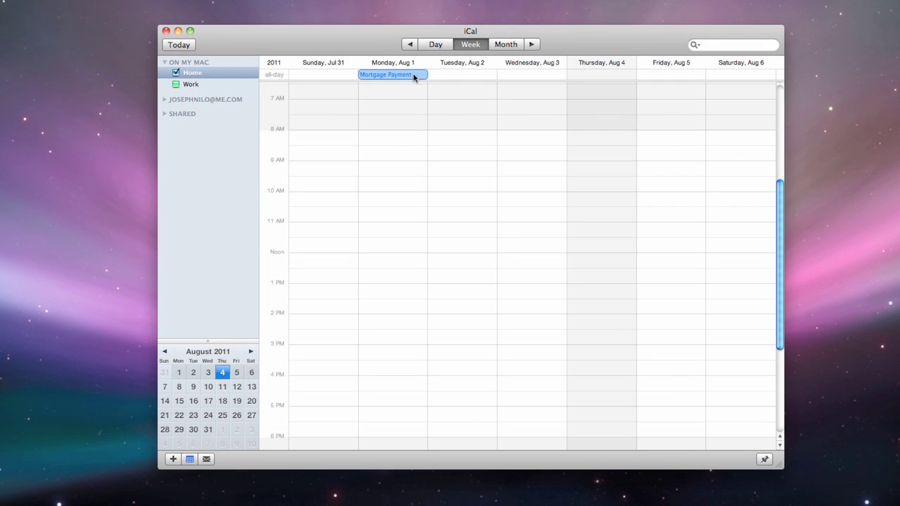
pyautogui.moveTo(414, 76); pyautogui.dragTo(624, 78)
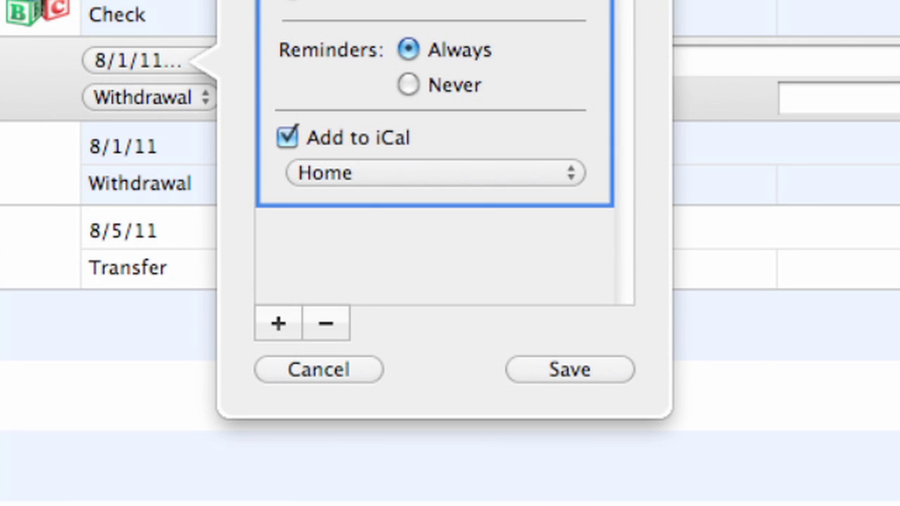
# - Back in iBank, turn off Add to iCal in the Mortgage Payment schedule
pyautogui.click(287, 138)
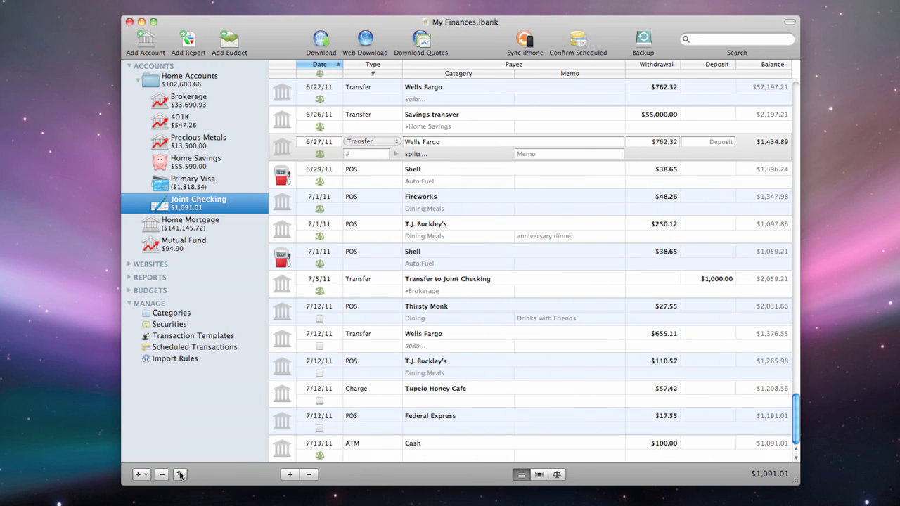
# - Show the summary of upcoming transactions, go to the 11/16/10 Salary entry from it and open that entry's schedule
pyautogui.click(180, 475)
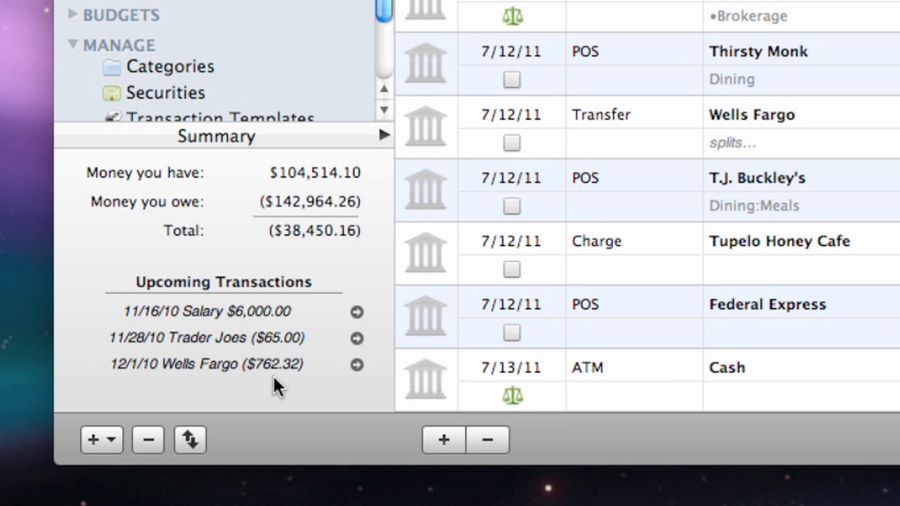
pyautogui.click(357, 311)
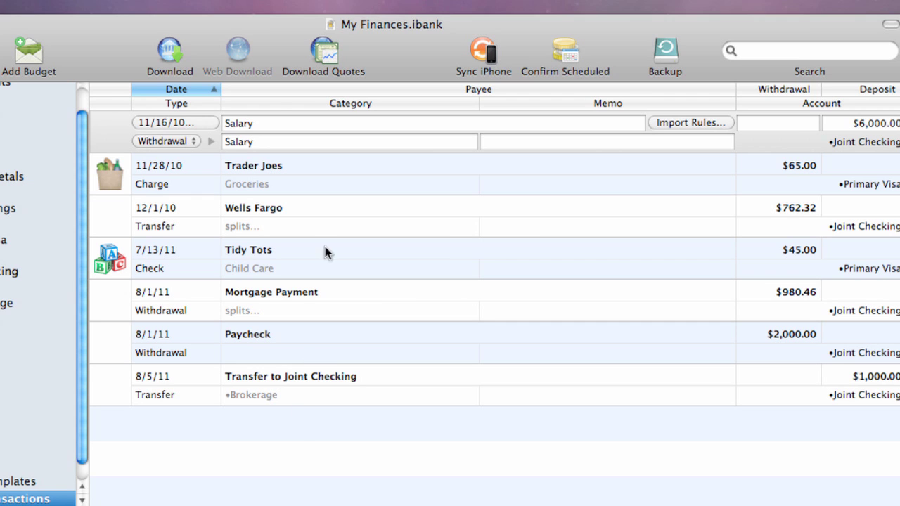
pyautogui.click(193, 126)
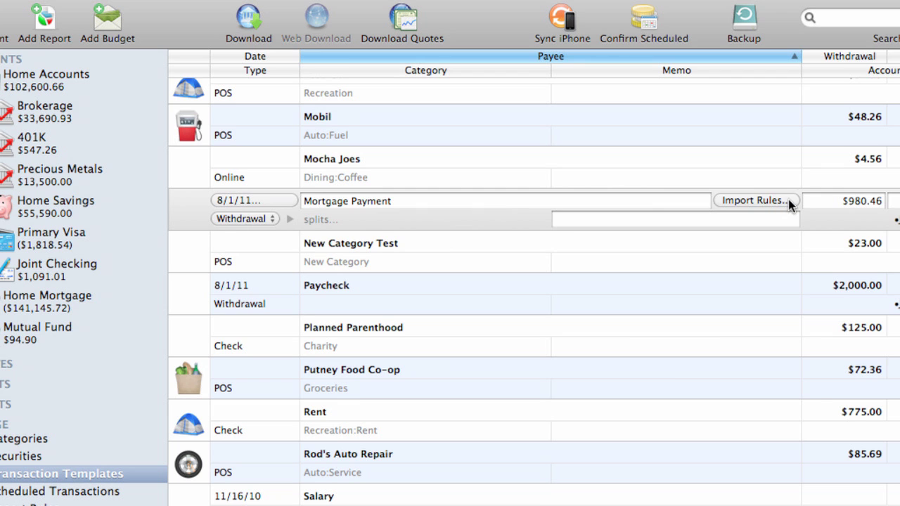
# - Open the import rules of the Mortgage Payment template
pyautogui.click(755, 200)
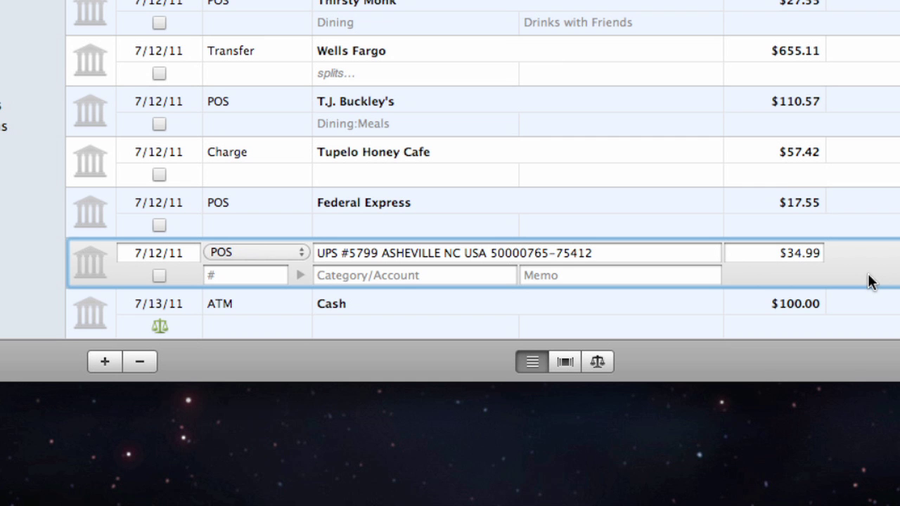
pyautogui.press('Tab')
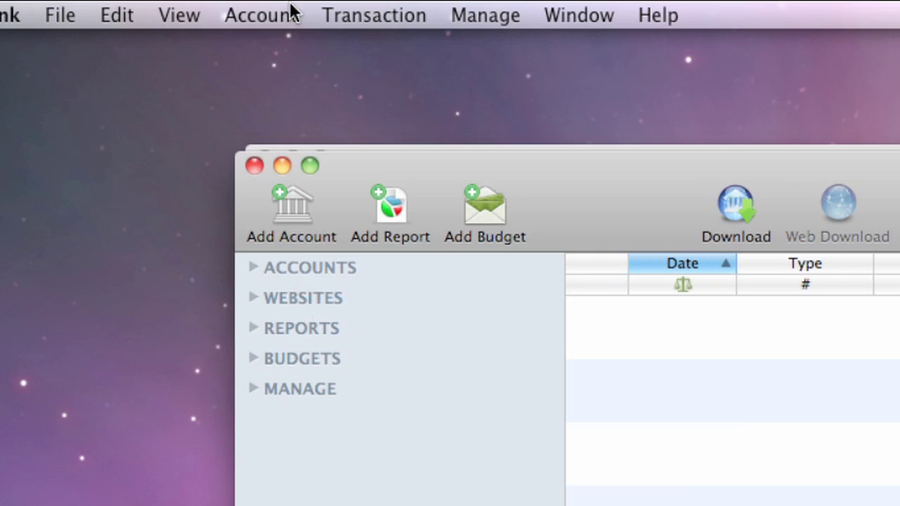
# - Download transactions for all accounts
pyautogui.click(288, 12)
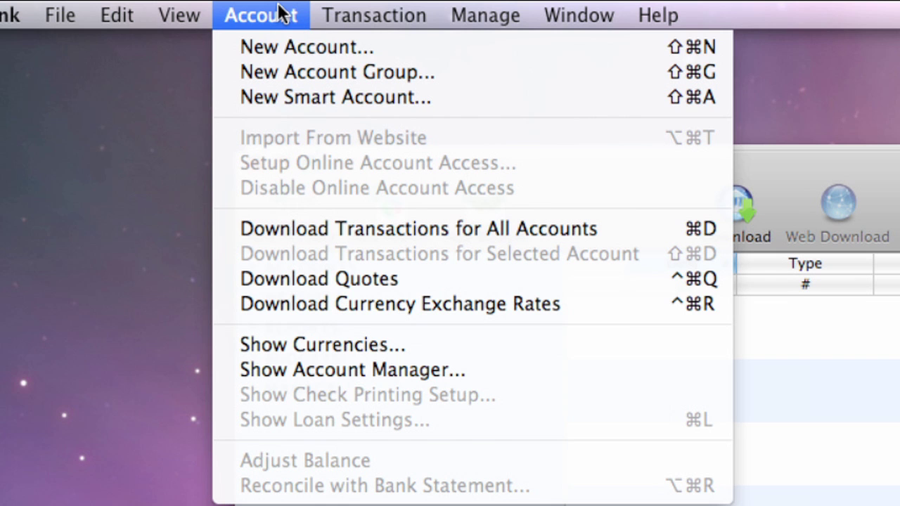
pyautogui.click(321, 225)
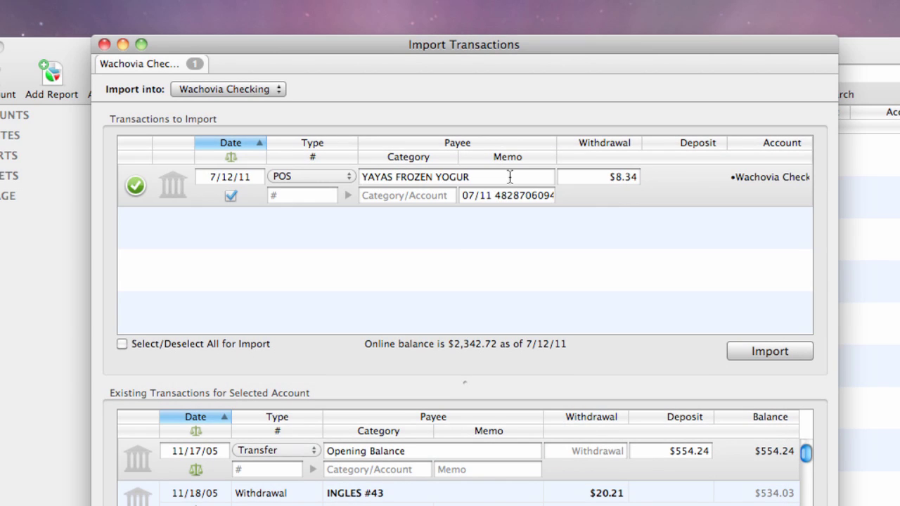
# - Rename the payee of the downloaded 7/12/11 Wachovia Checking transaction as Yaya's Frozen Yogurt and set its category to Dining
pyautogui.click(509, 179)
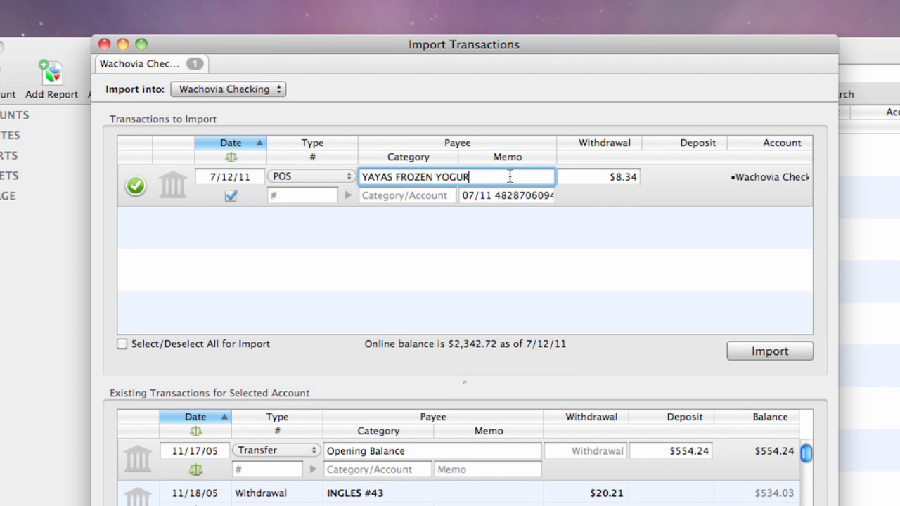
pyautogui.write('Yaya')
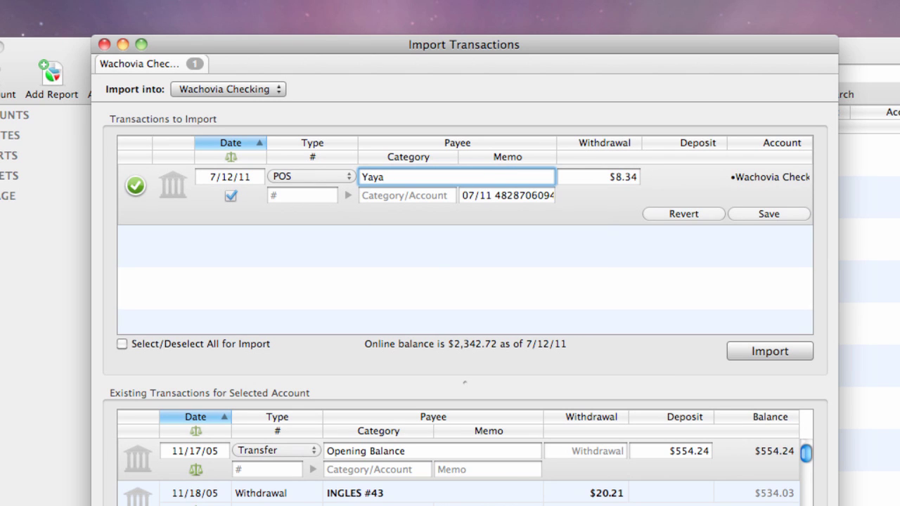
pyautogui.write("'s Frozen Yogurt")
pyautogui.press('Tab')
pyautogui.press('Tab')
pyautogui.press('Tab')
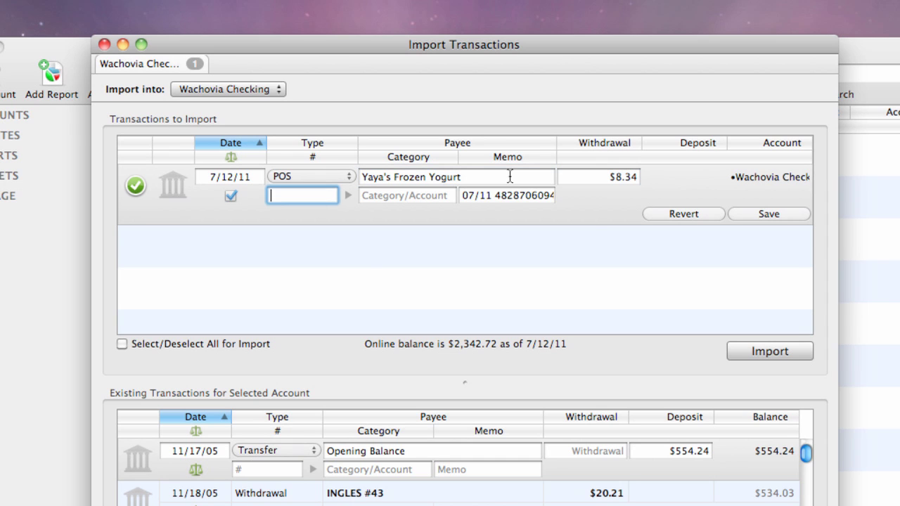
pyautogui.write('Dining')
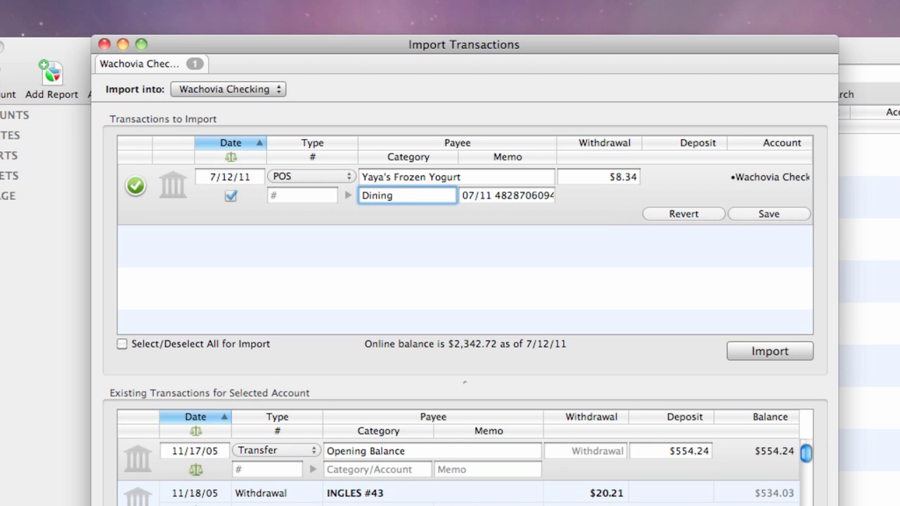
# - Save the edited Yaya's Frozen Yogurt transaction and create an import rule for "YAYAS FROZEN YOGUR"
pyautogui.click(769, 213)
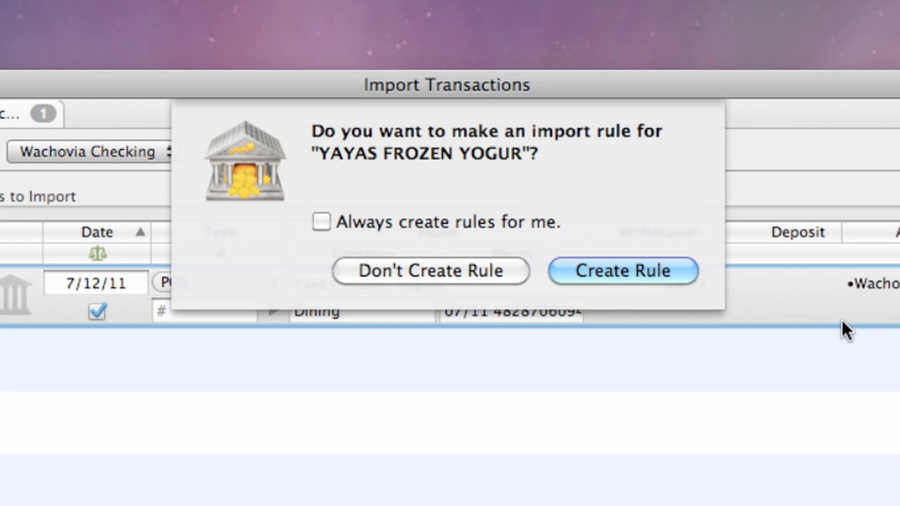
pyautogui.click(663, 274)
pyautogui.click(438, 271)
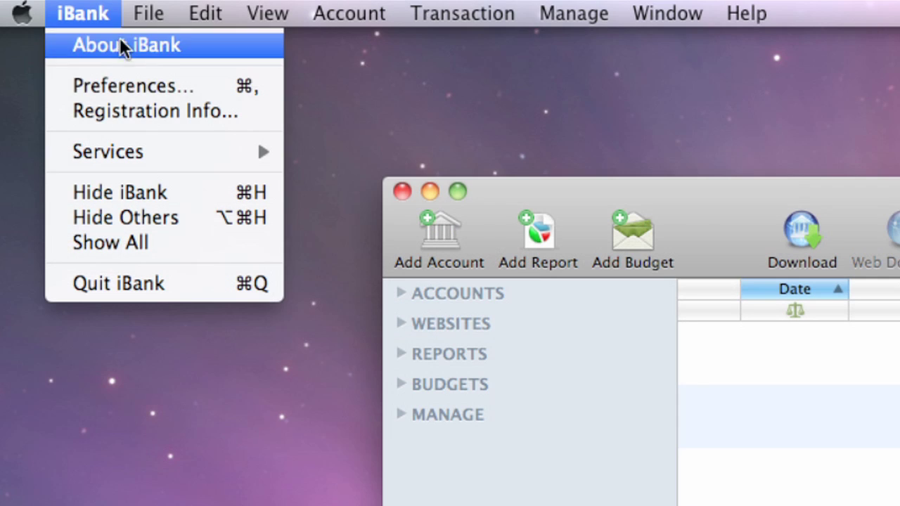
# - Open the application preferences
pyautogui.click(126, 93)
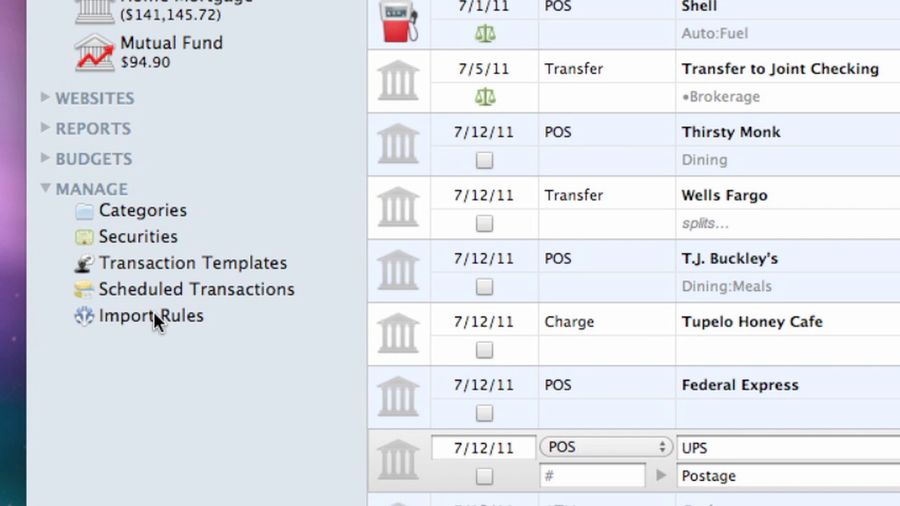
# - Open the list of import rules and change the HotFlights.com template's memo to "Personal Travel"
pyautogui.click(188, 361)
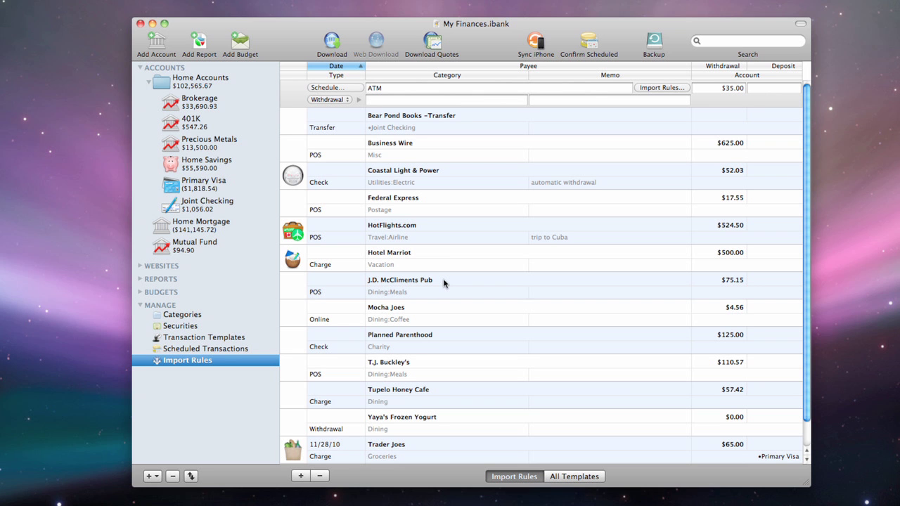
pyautogui.click(538, 238)
pyautogui.tripleClick(556, 238)
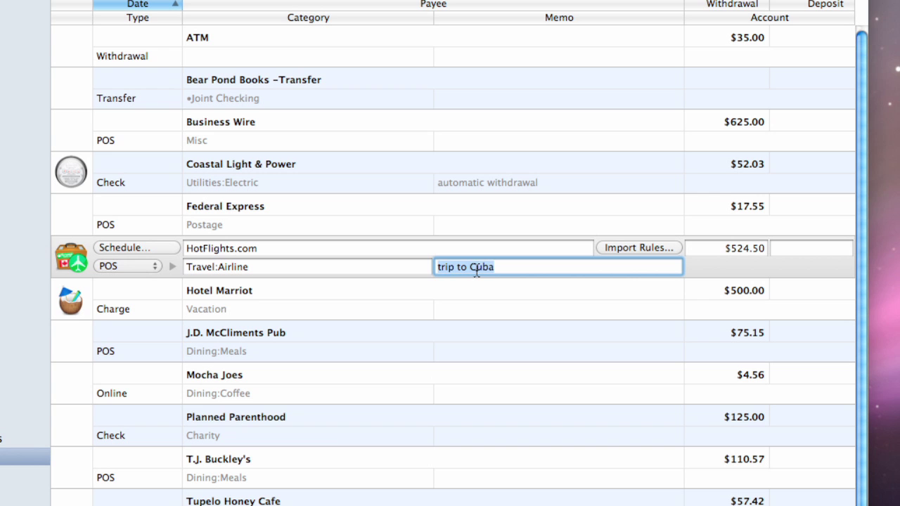
pyautogui.press('BackSpace')
pyautogui.write('Personal Travel')
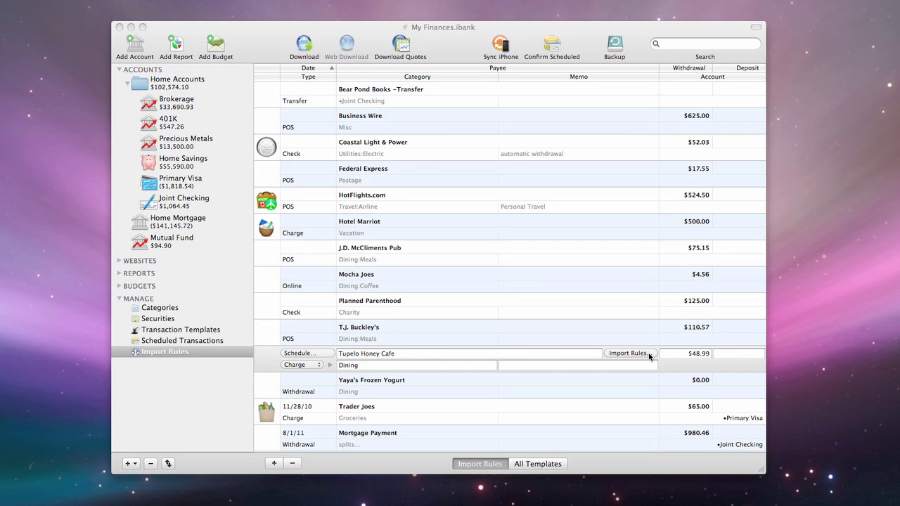
# - Add a second condition to the Tupelo Honey Cafe template's import rule and require that All conditions are true
pyautogui.click(648, 356)
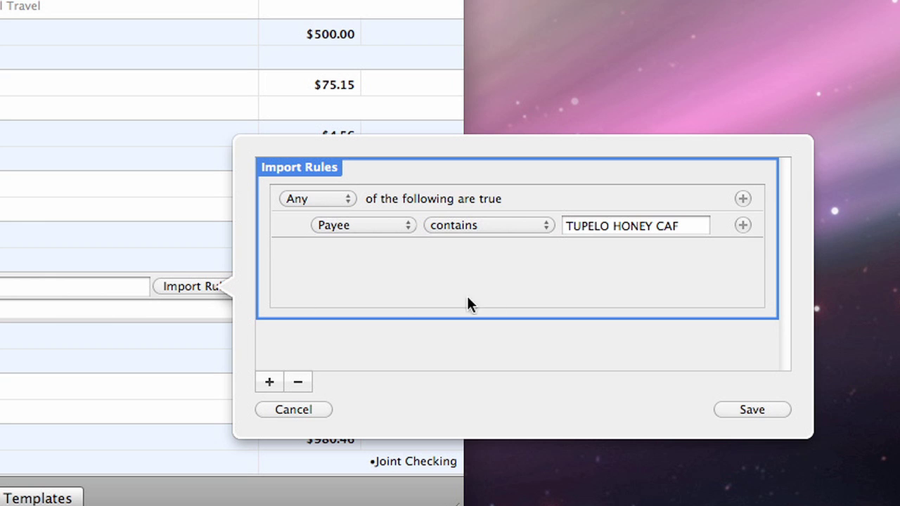
pyautogui.click(742, 224)
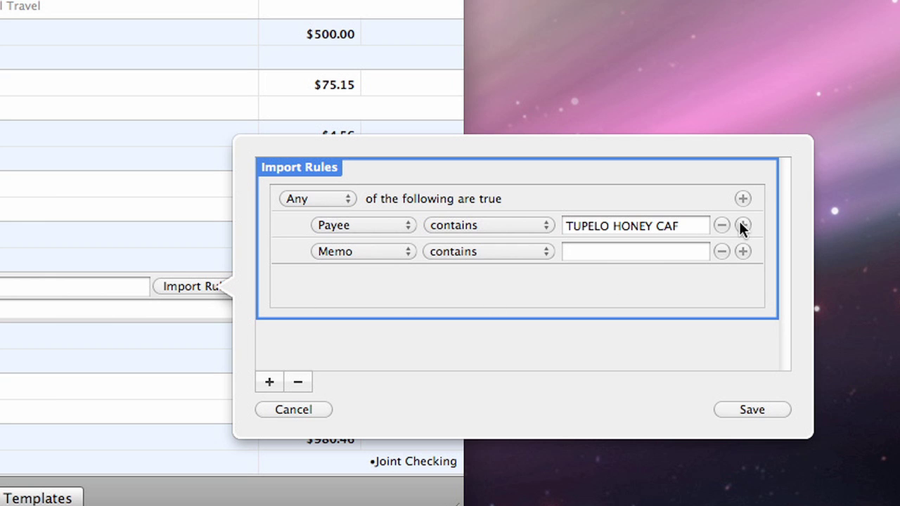
pyautogui.click(349, 199)
pyautogui.click(322, 210)
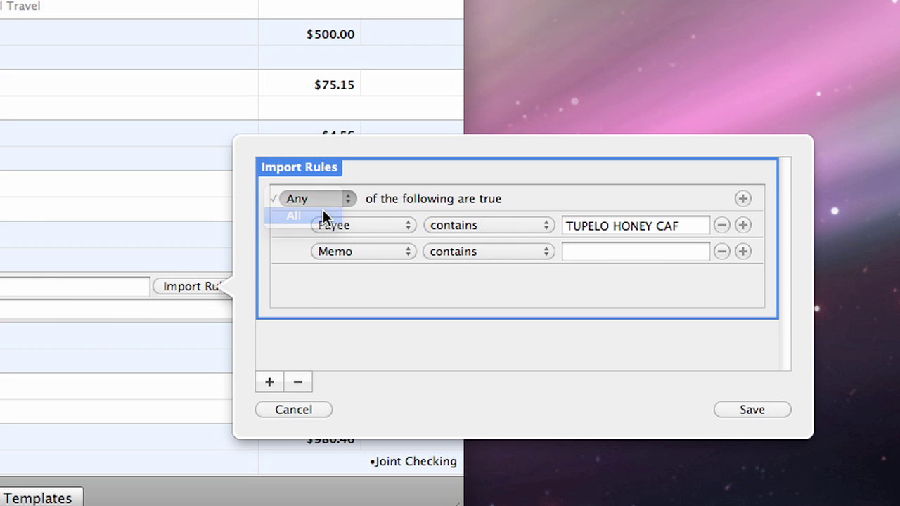
# - Set the new condition to Transaction Type is "Charge" and save the import rule
pyautogui.click(344, 251)
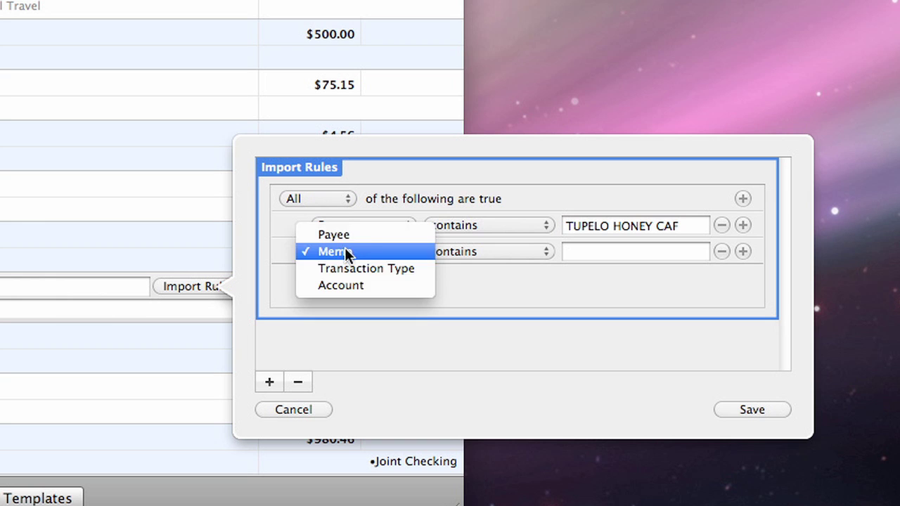
pyautogui.click(384, 271)
pyautogui.click(488, 254)
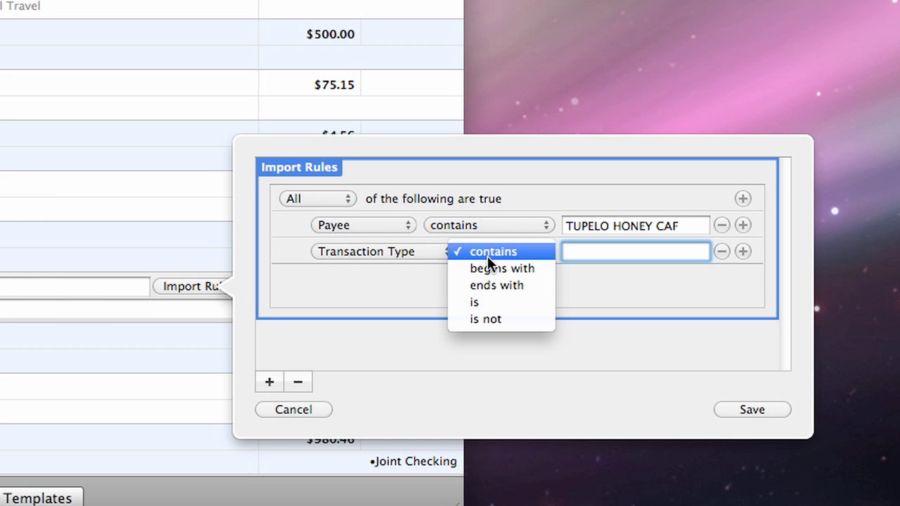
pyautogui.click(498, 301)
pyautogui.write('Charge')
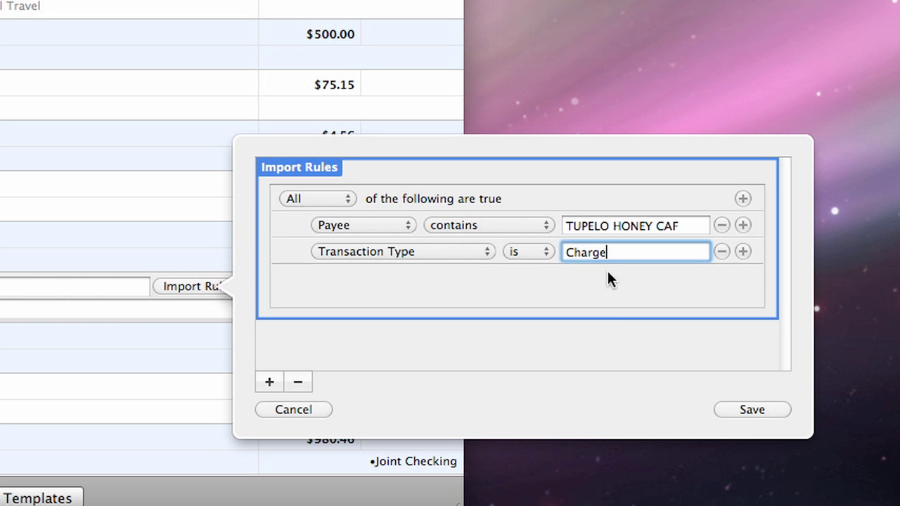
pyautogui.click(774, 412)
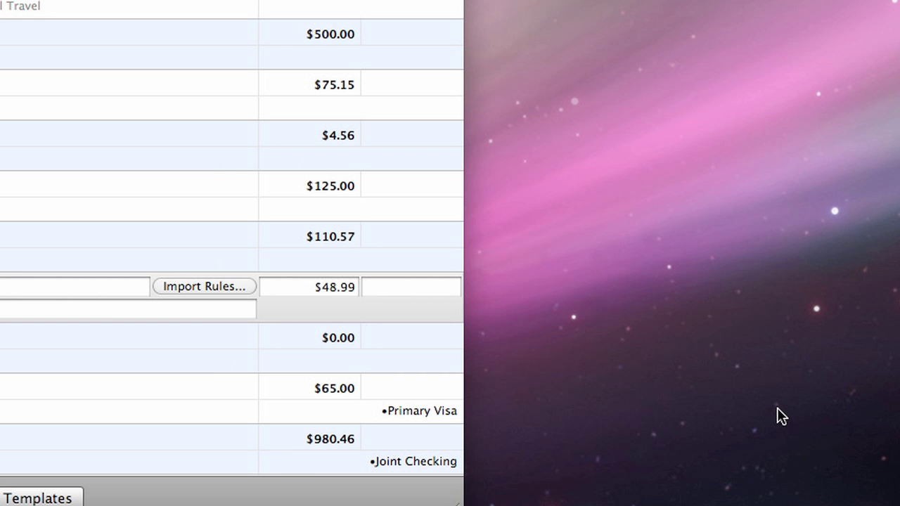